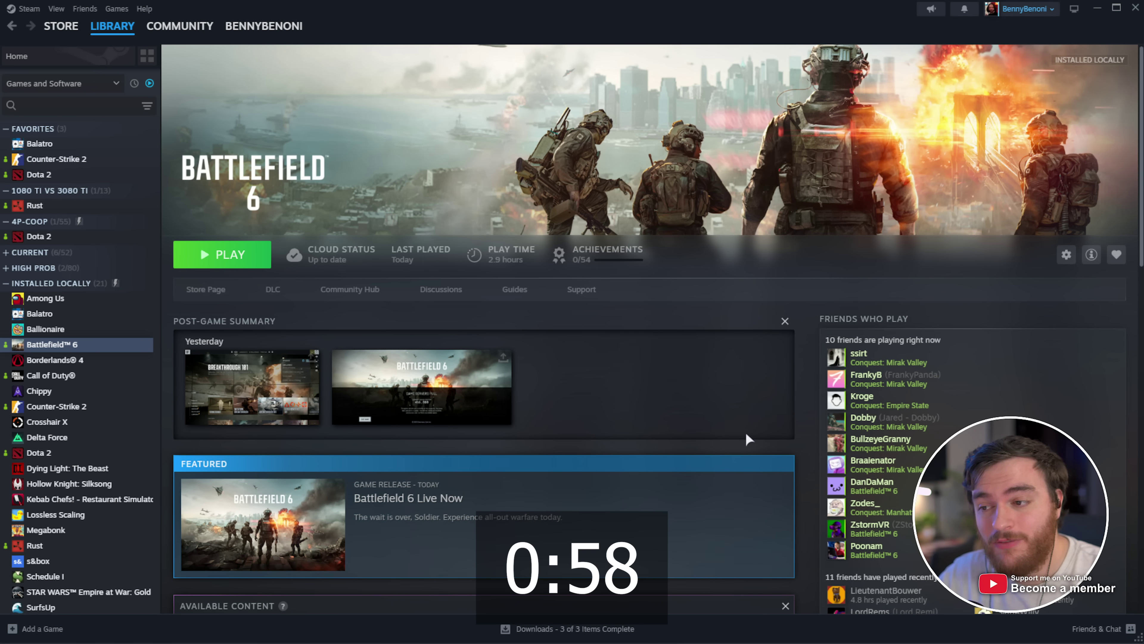
Step: Launch the NVIDIA App and select Battlefield 6 in its per-program graphics settings
key(super)
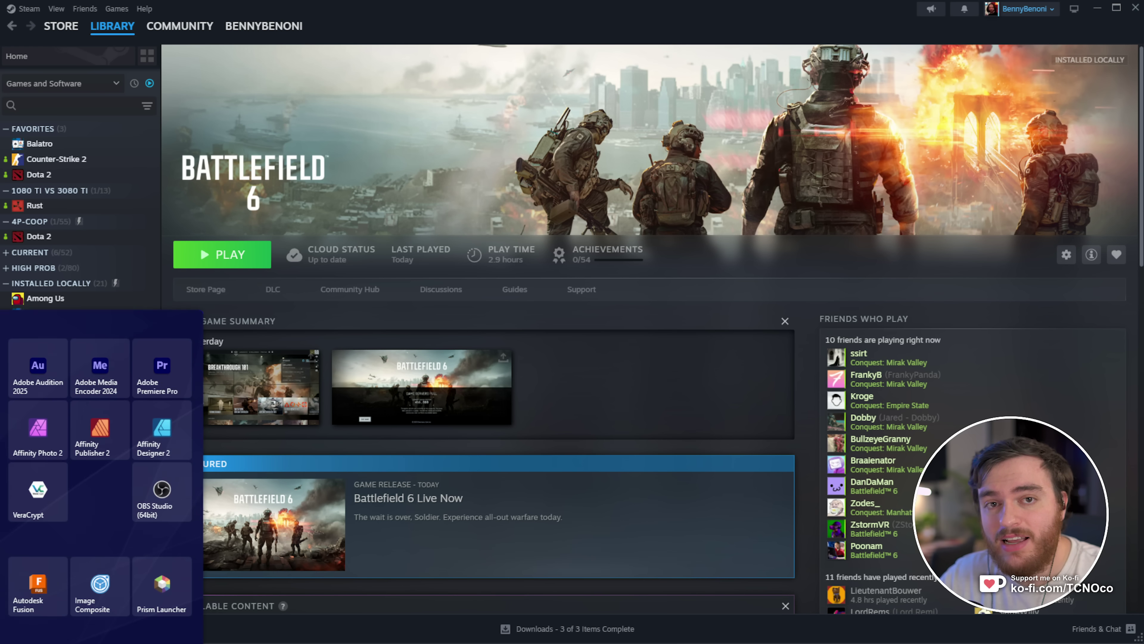
text(nvidia)
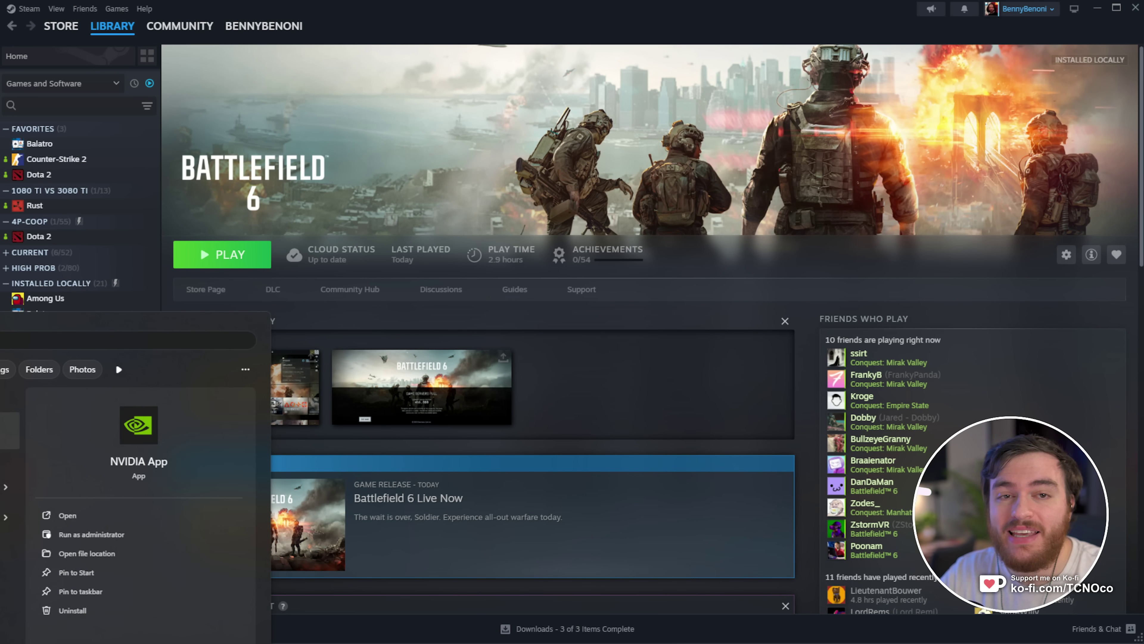
key(Return)
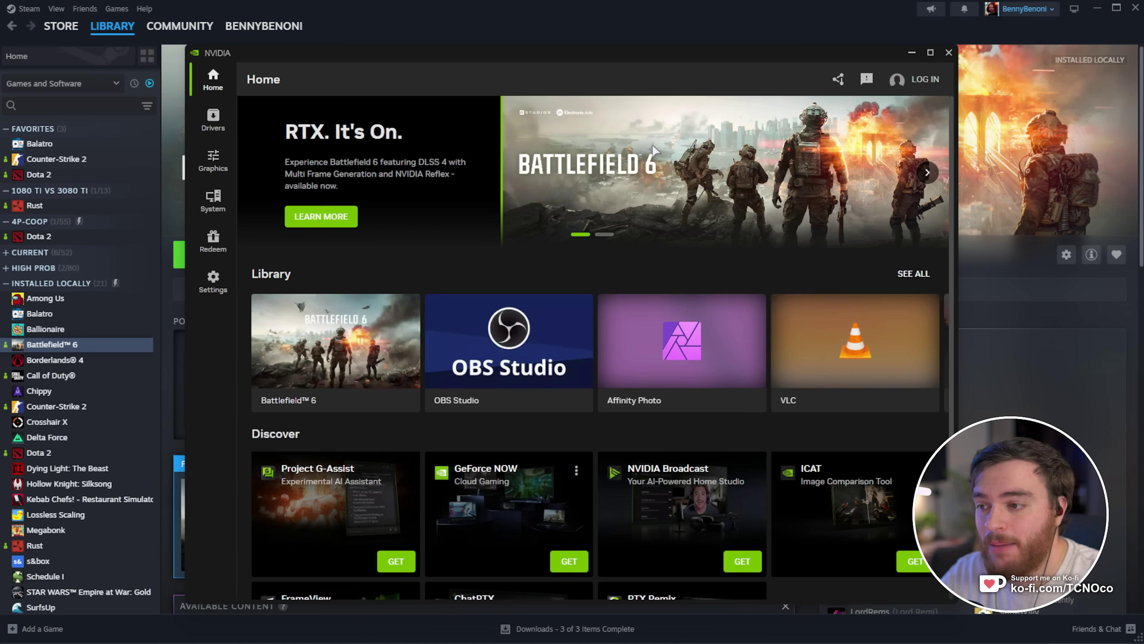
click(225, 170)
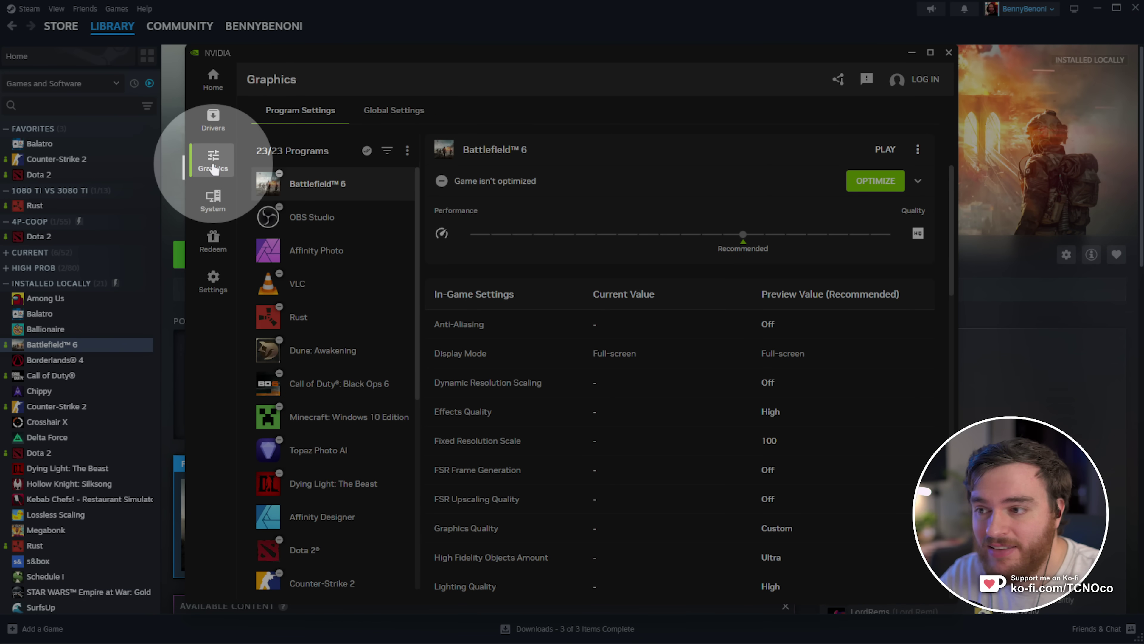
click(328, 191)
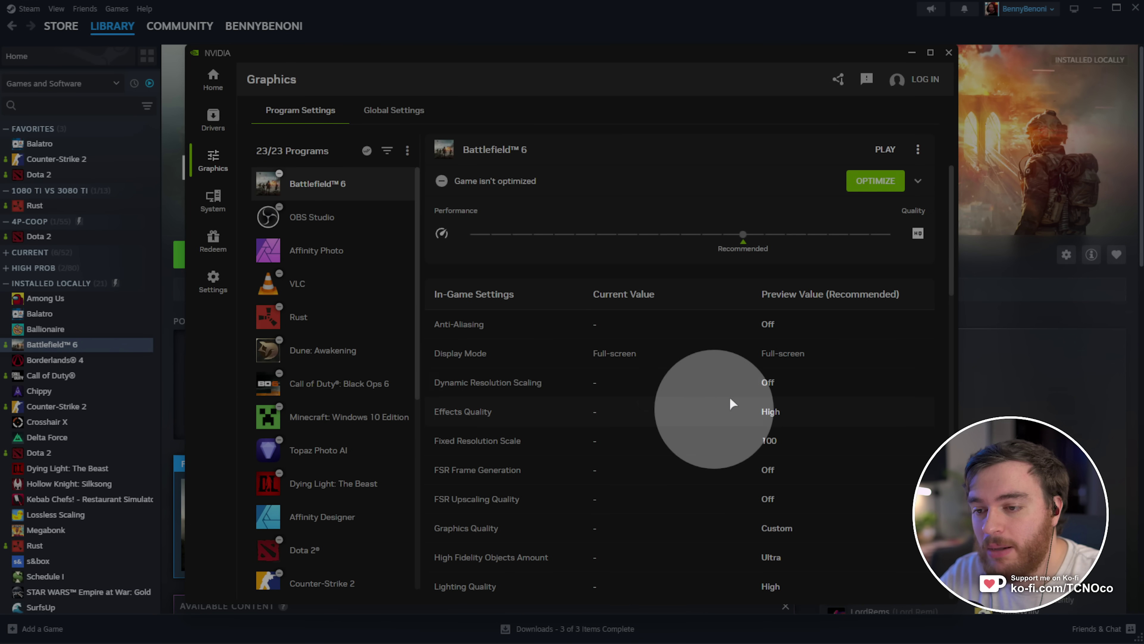
Step: Review the Low Latency Mode and Smooth Motion options without changes, then close the NVIDIA App
scroll(579, 342, down, 10)
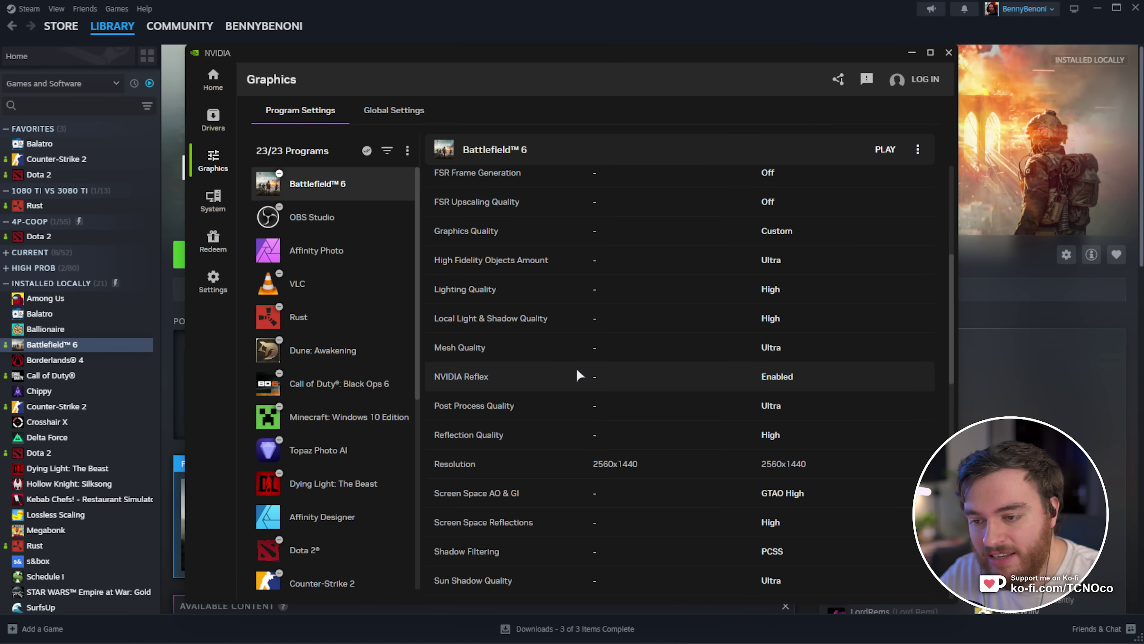
scroll(653, 424, down, 9)
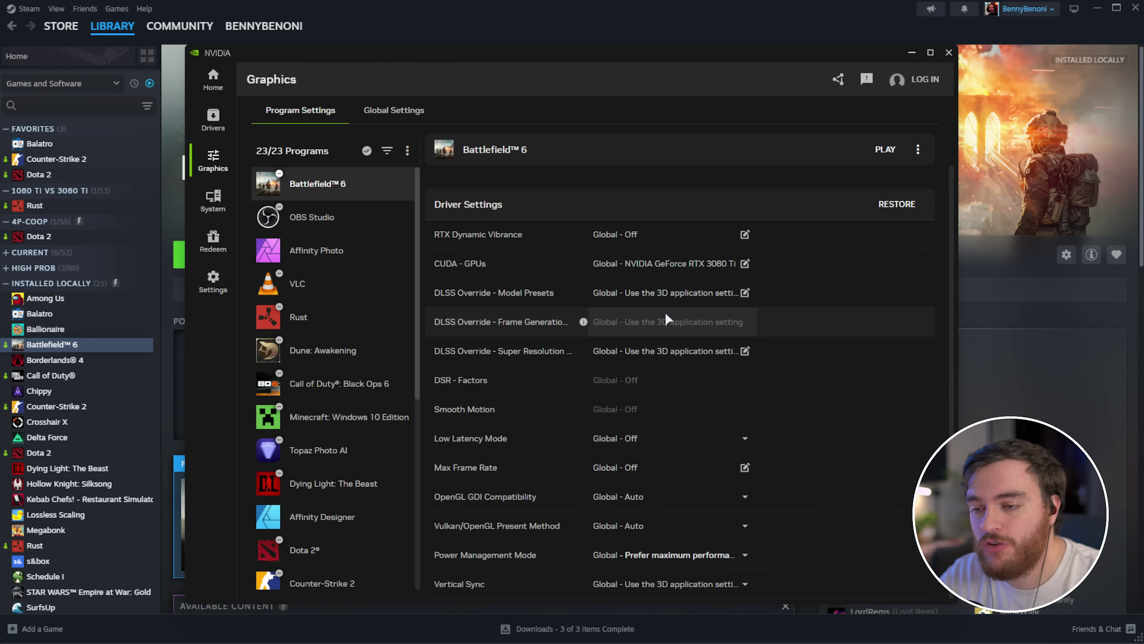
scroll(633, 338, down, 2)
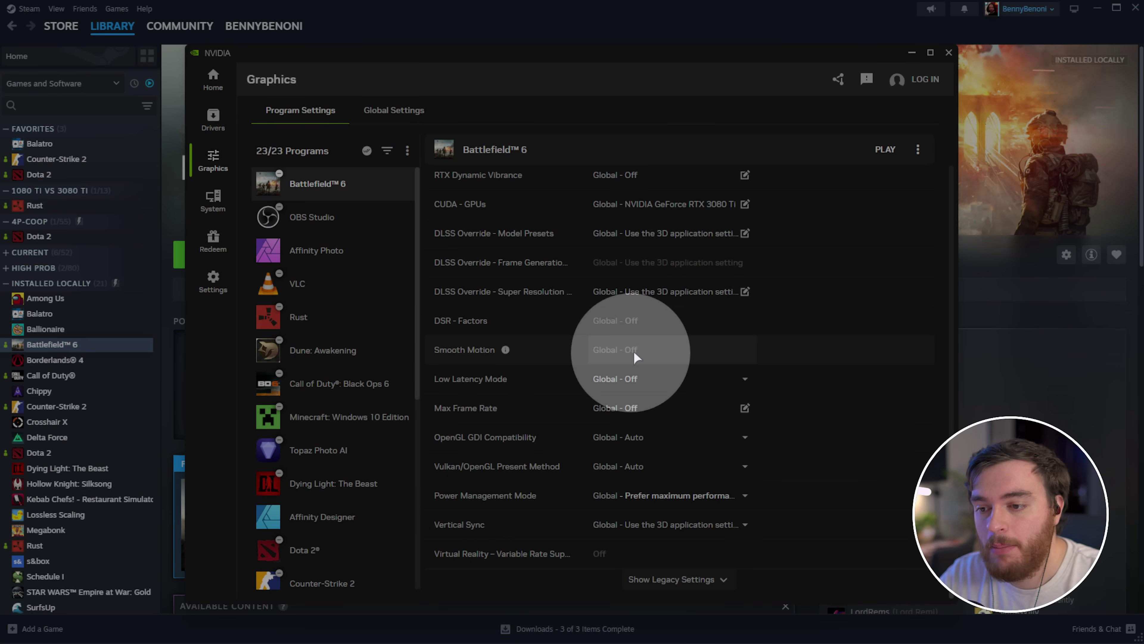
click(640, 379)
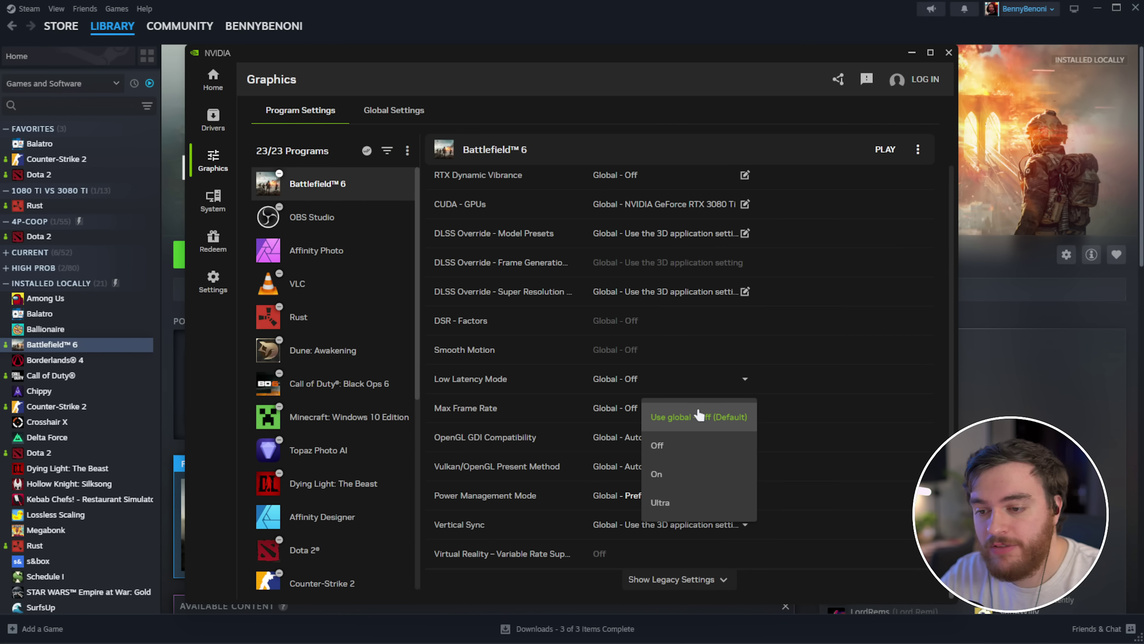
click(636, 356)
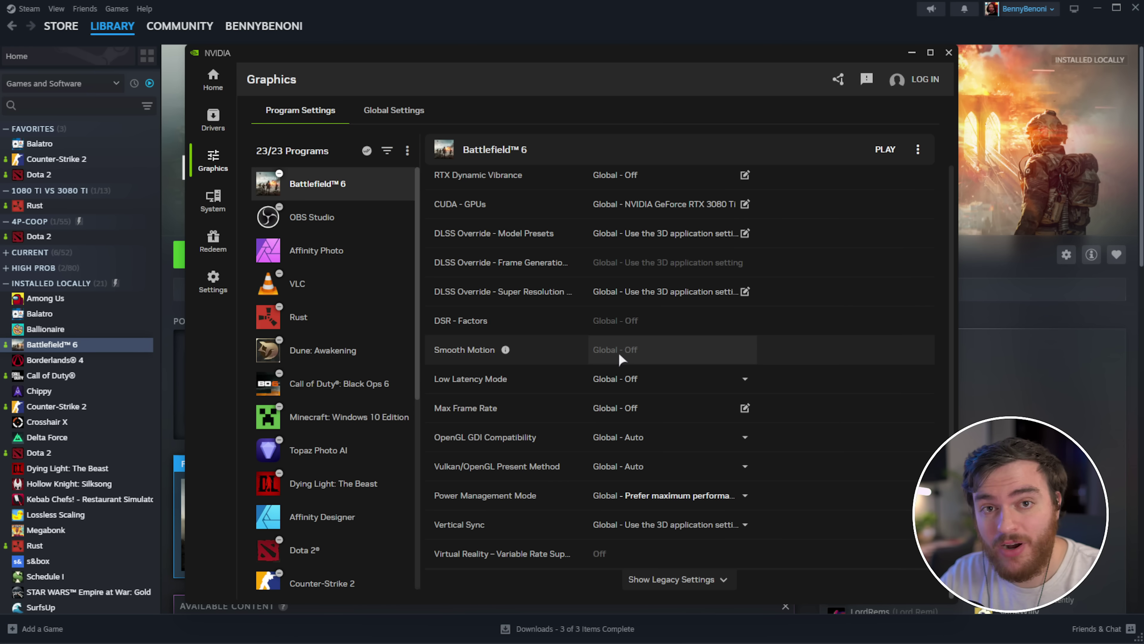
click(505, 350)
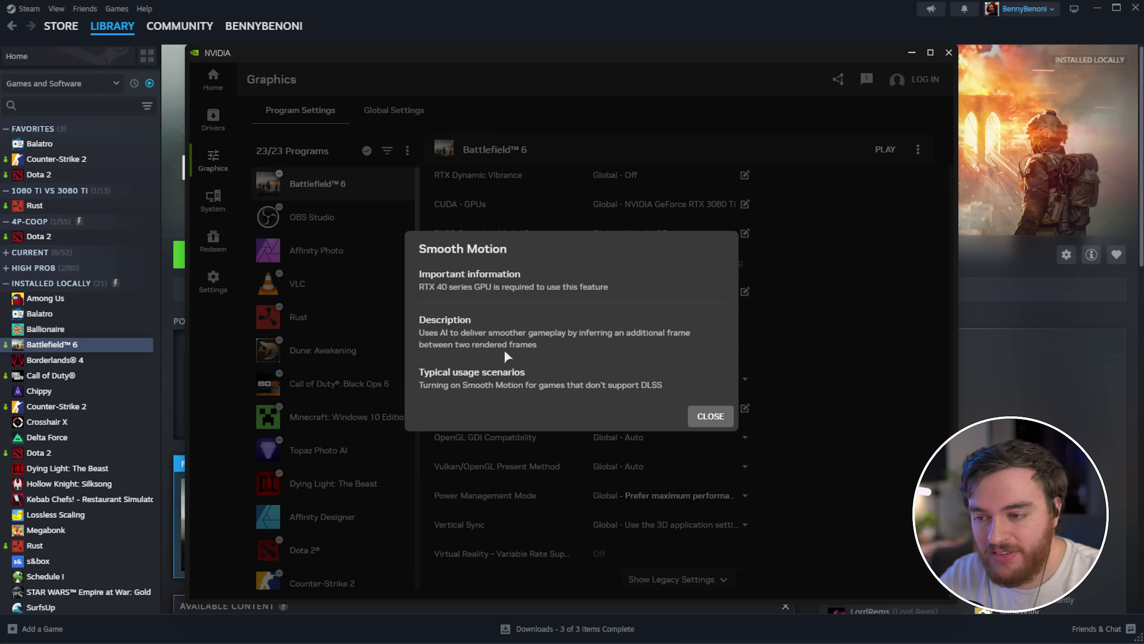
click(710, 416)
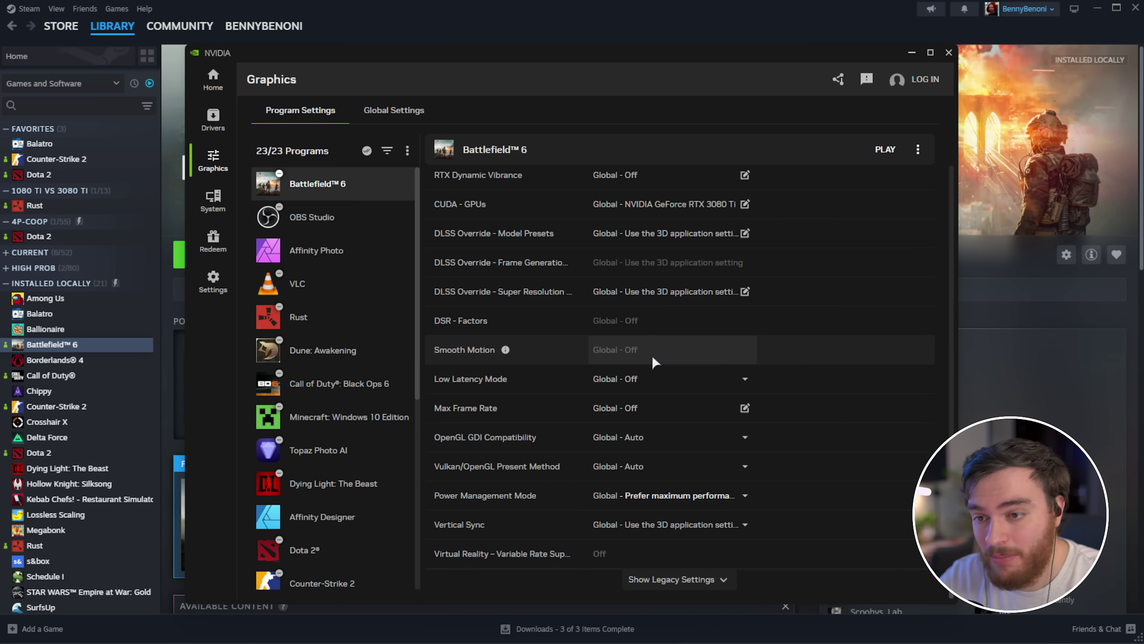
click(972, 140)
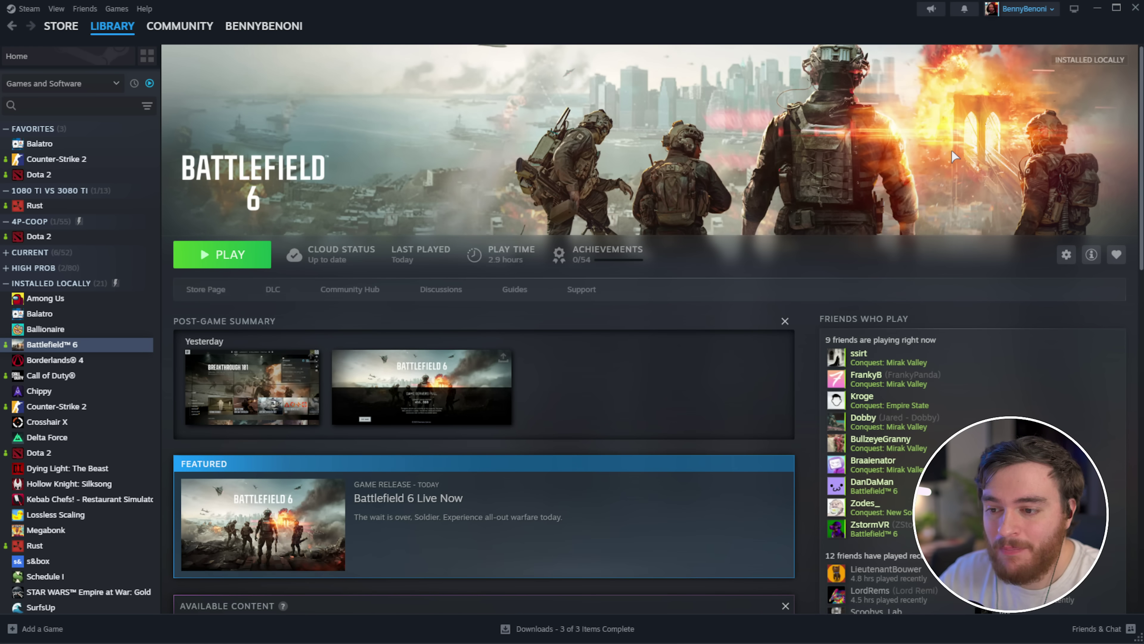
Step: Open Settings and go to System › Storage › Advanced storage settings › Storage Spaces
key(super)
text(settings)
key(Return)
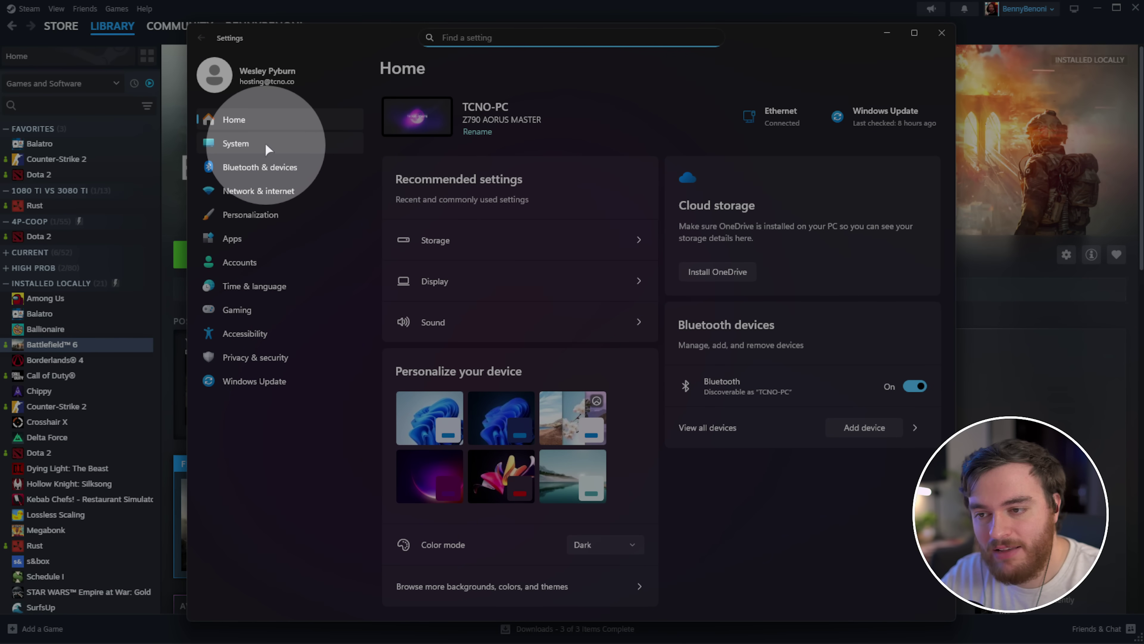
click(265, 145)
scroll(508, 192, down, 4)
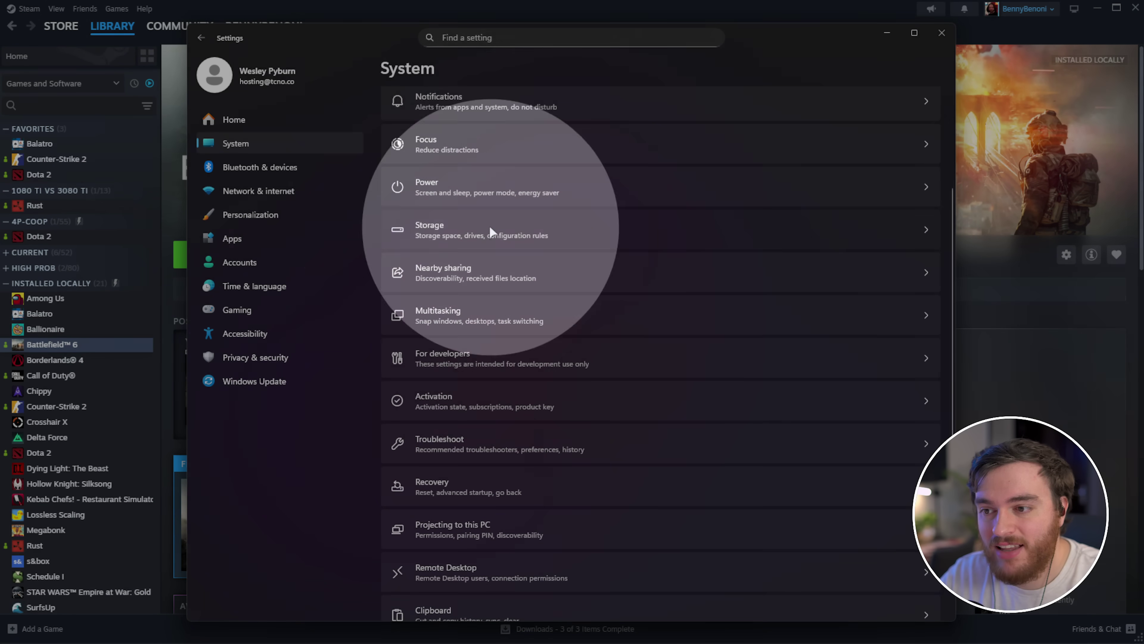
click(489, 225)
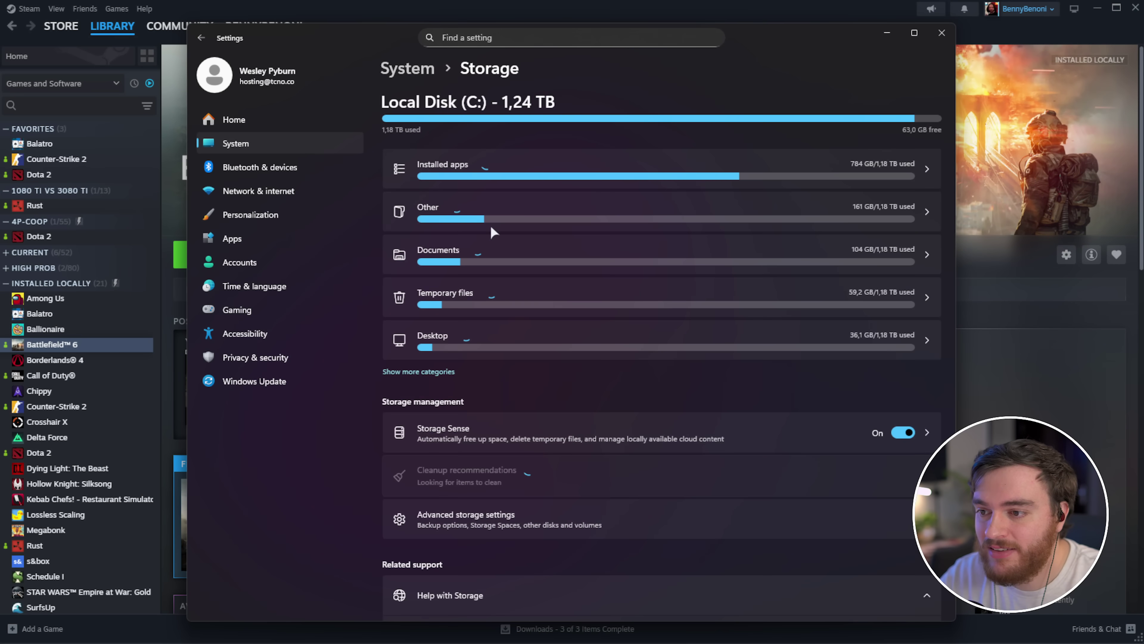
scroll(500, 203, down, 2)
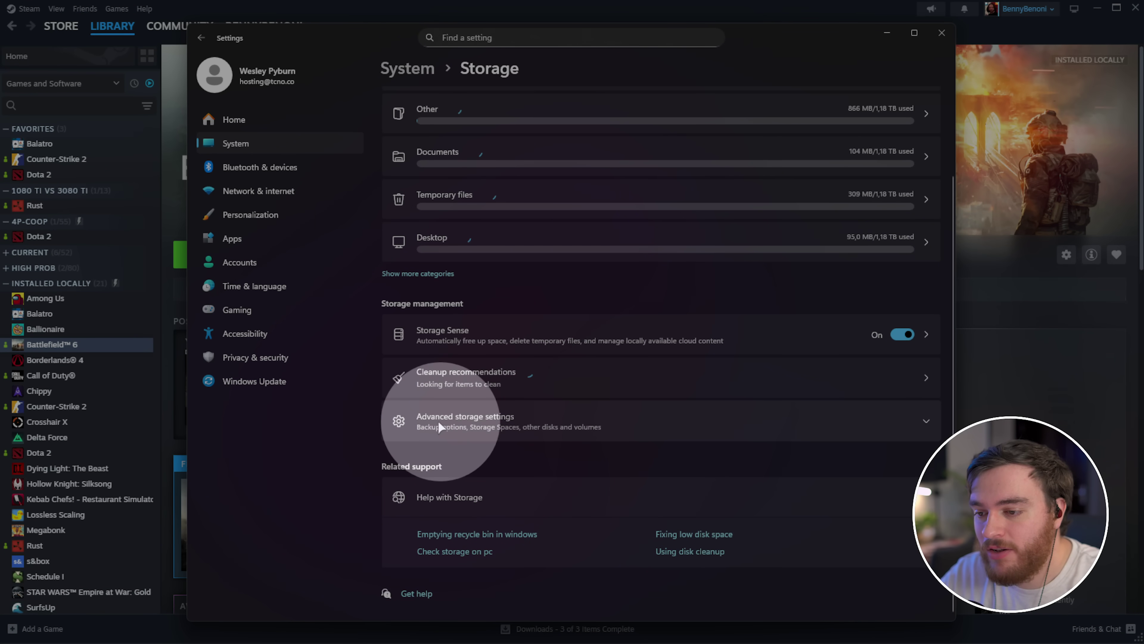
click(439, 426)
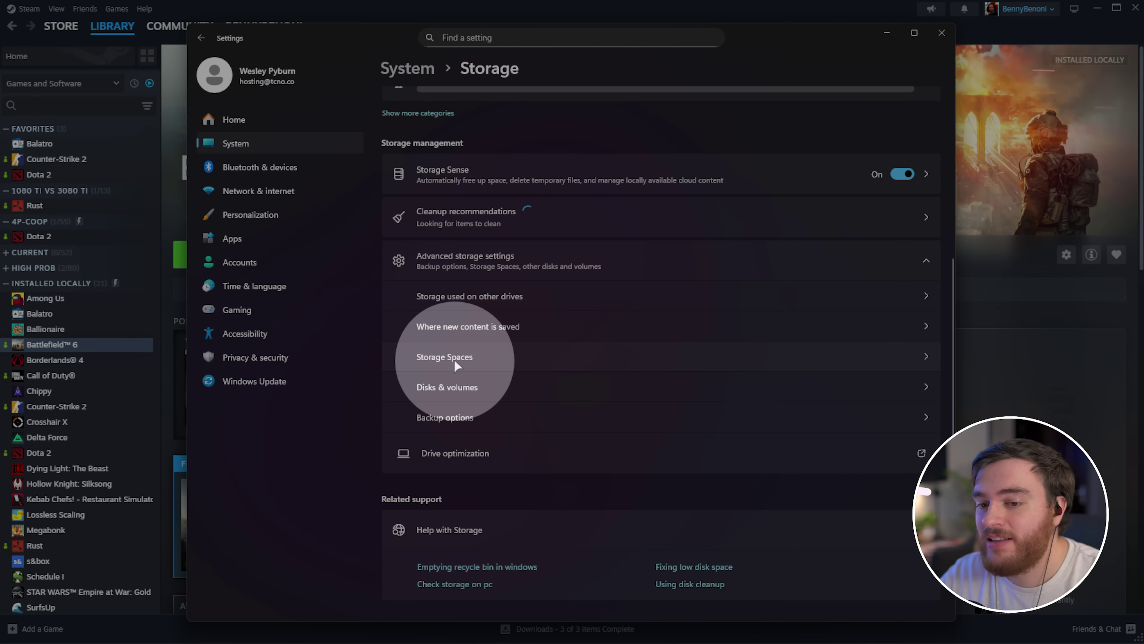
click(455, 361)
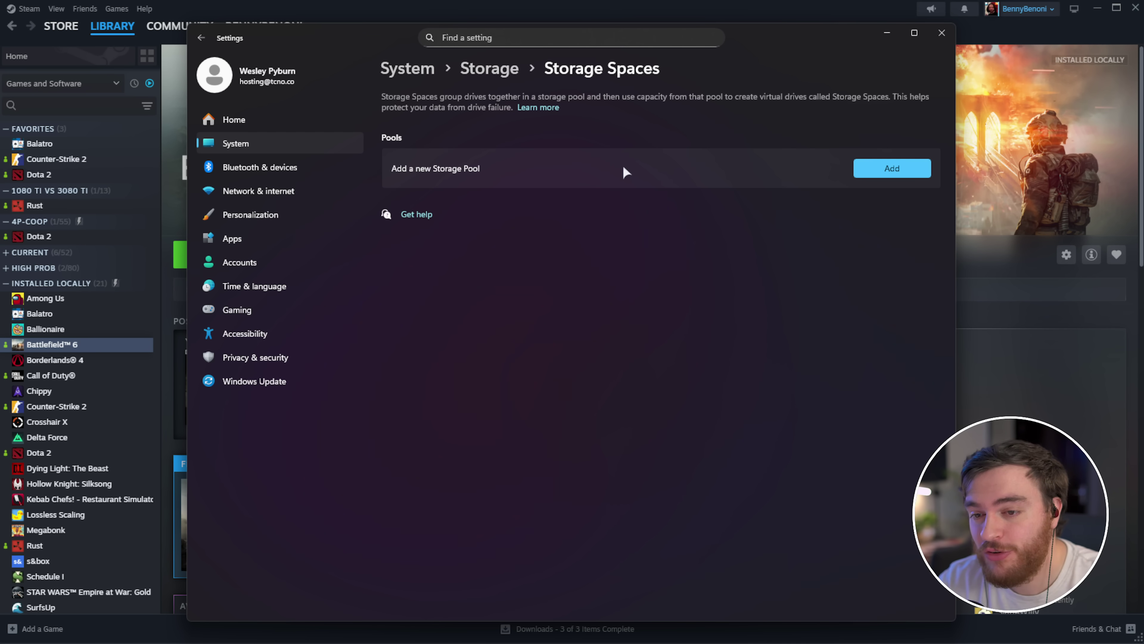
Step: Close the Windows Settings window to return to Steam's Battlefield 6 page
click(949, 38)
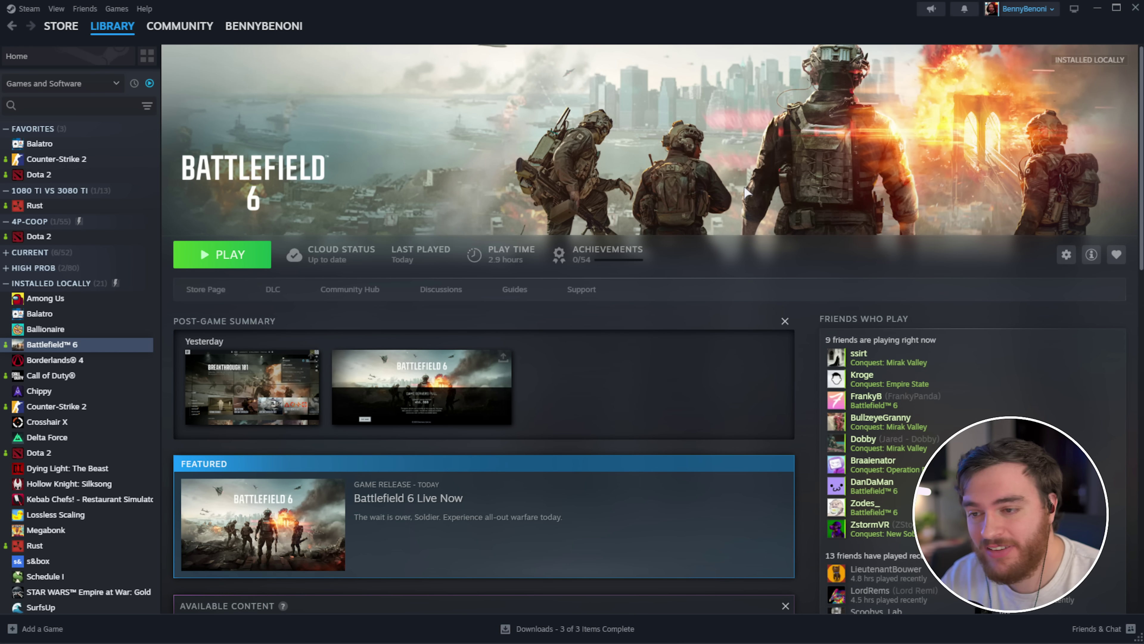
Step: Browse to Documents › Battlefield 6 › settings › steam, select all save files, then return to settings
key(super+e)
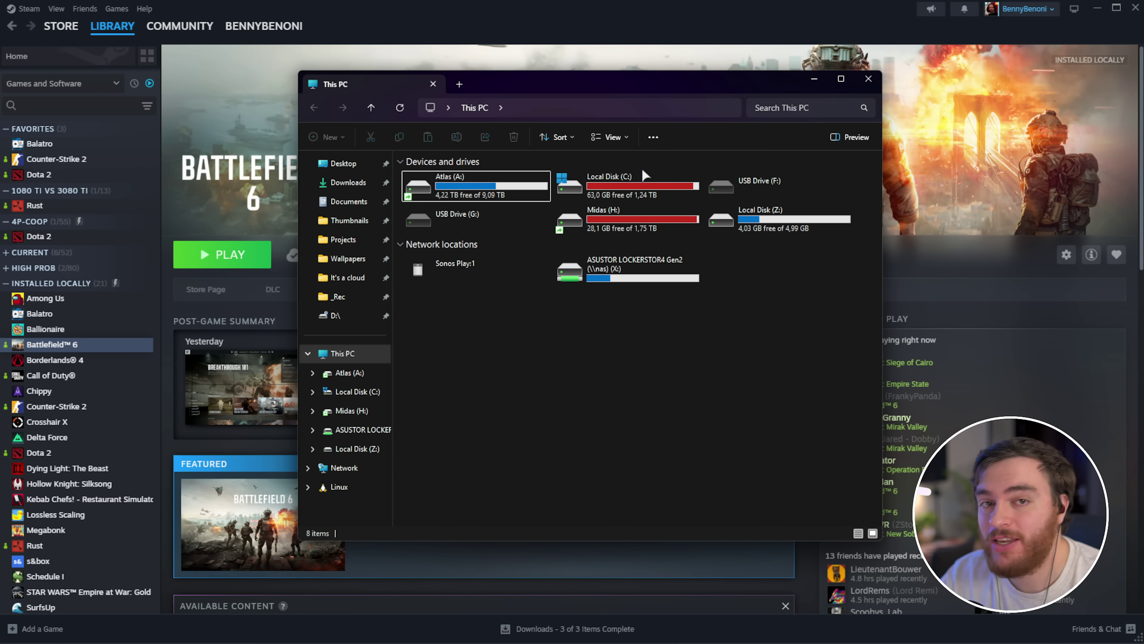
click(351, 202)
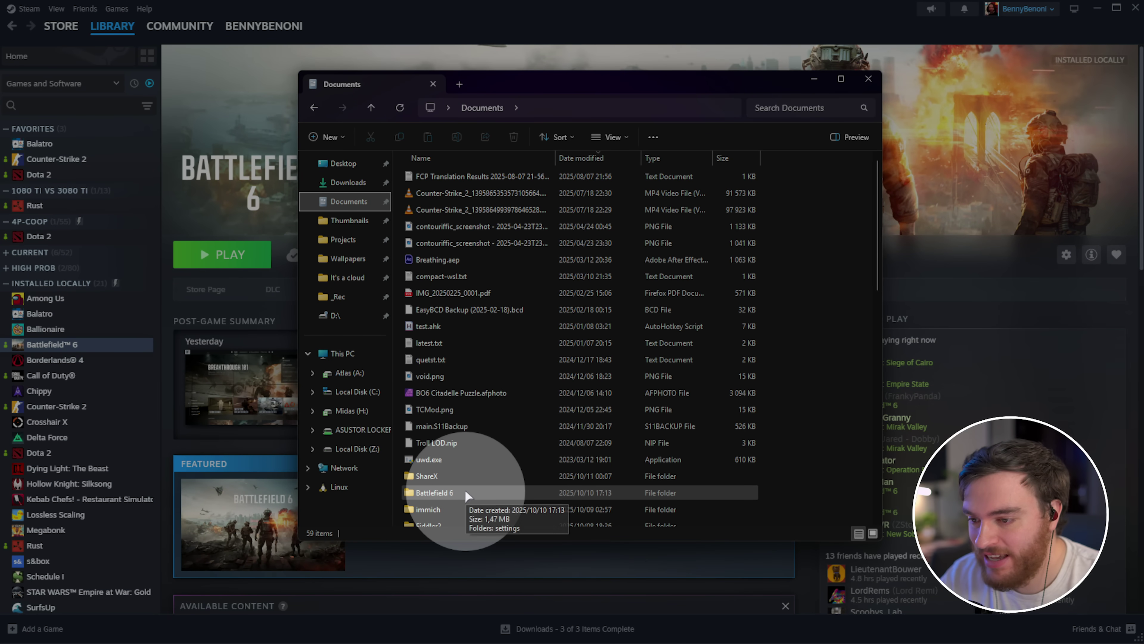
double_click(465, 493)
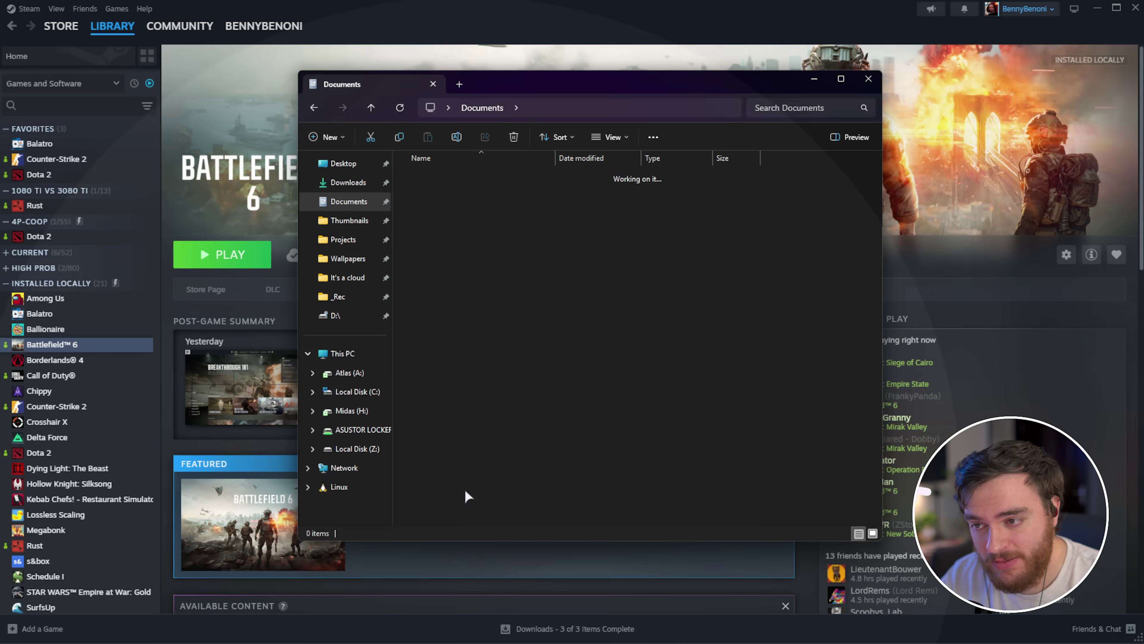
double_click(549, 176)
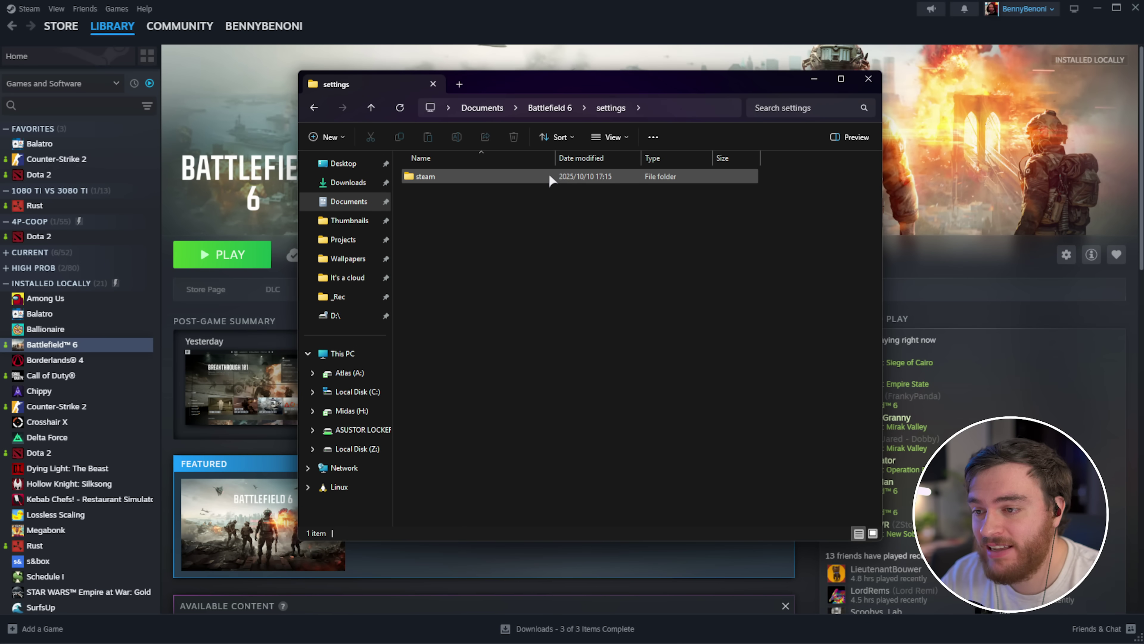
double_click(520, 177)
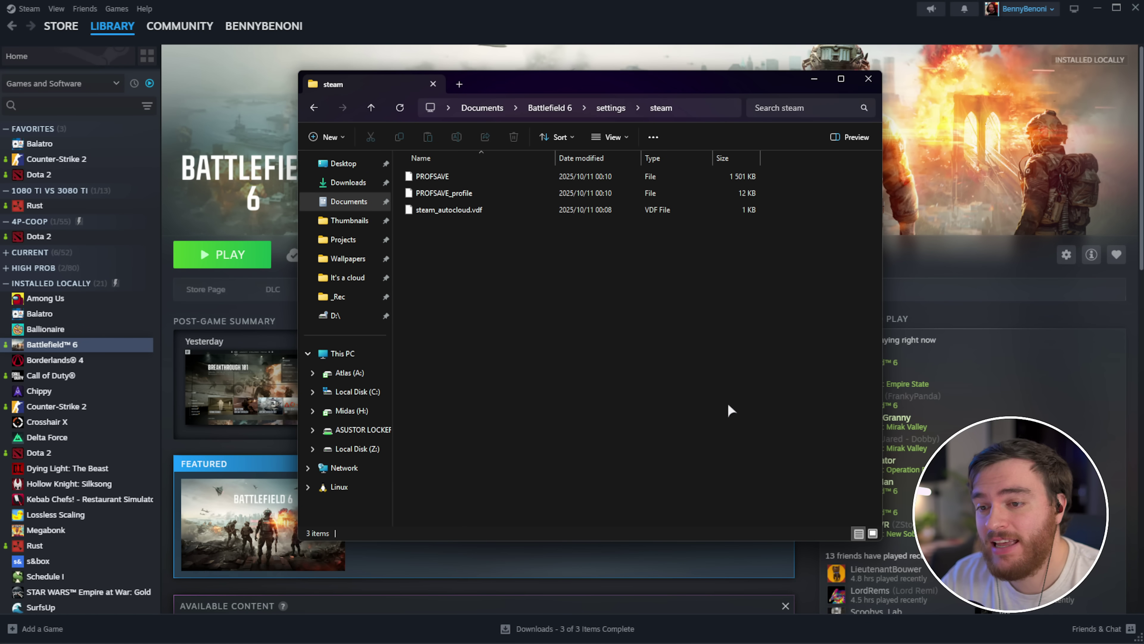
key(ctrl+a)
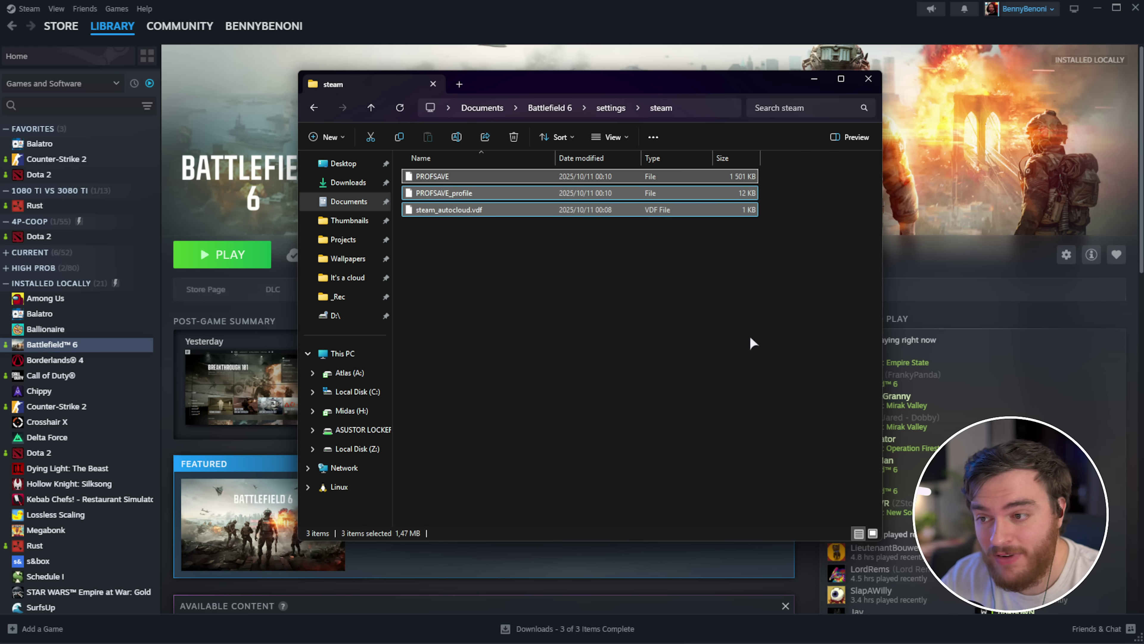
click(608, 110)
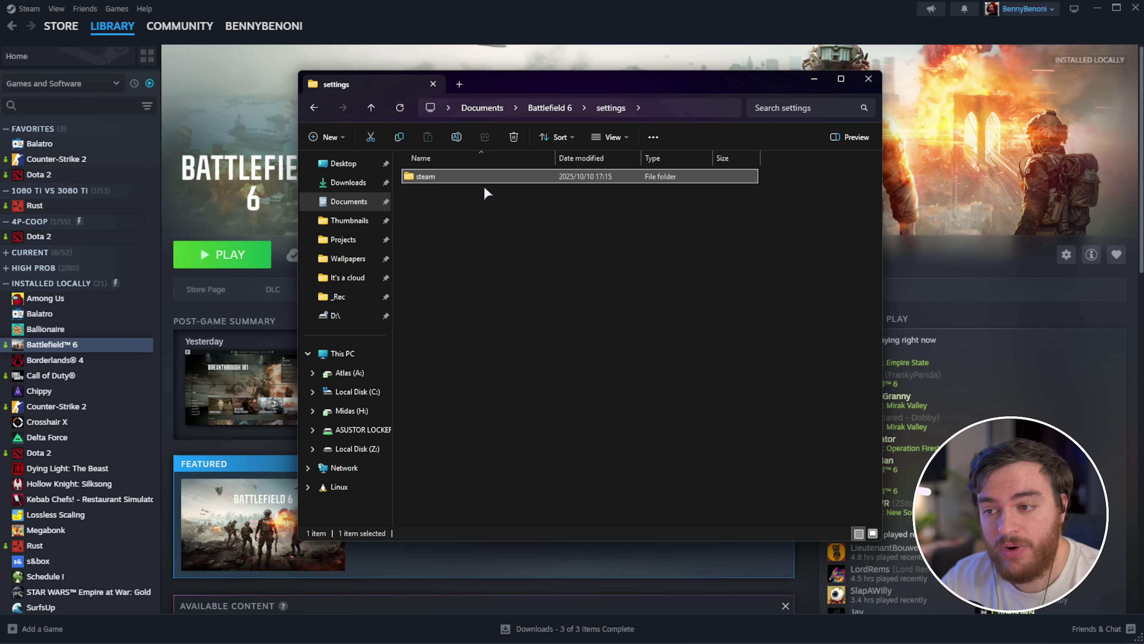
Step: Rename the steam folder to steam1
key(F2)
key(End)
text(1)
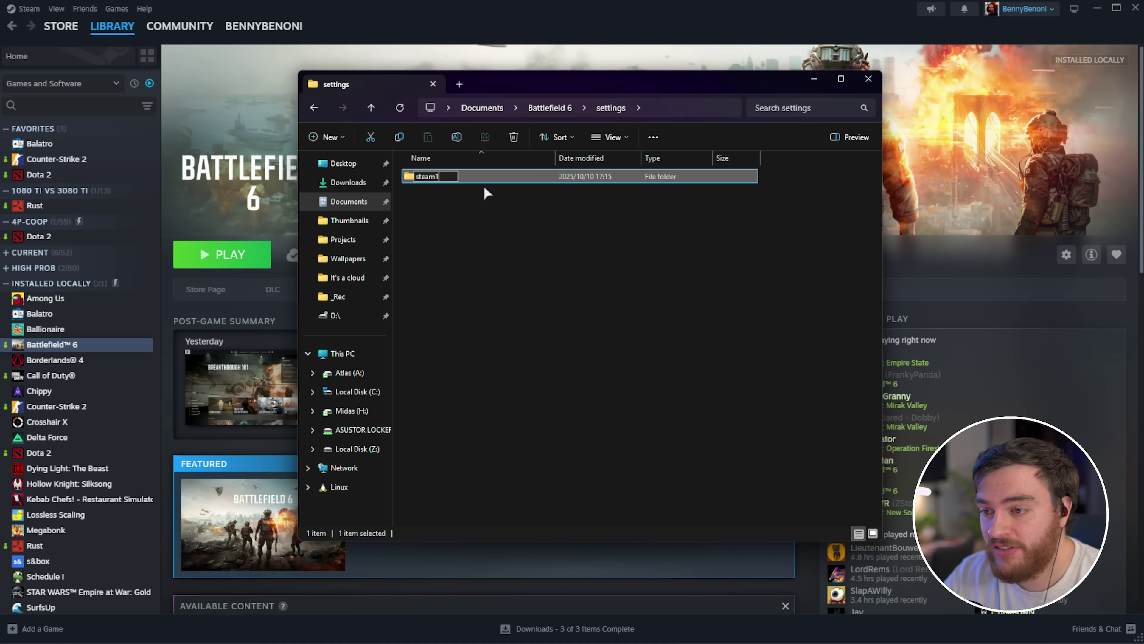
key(Return)
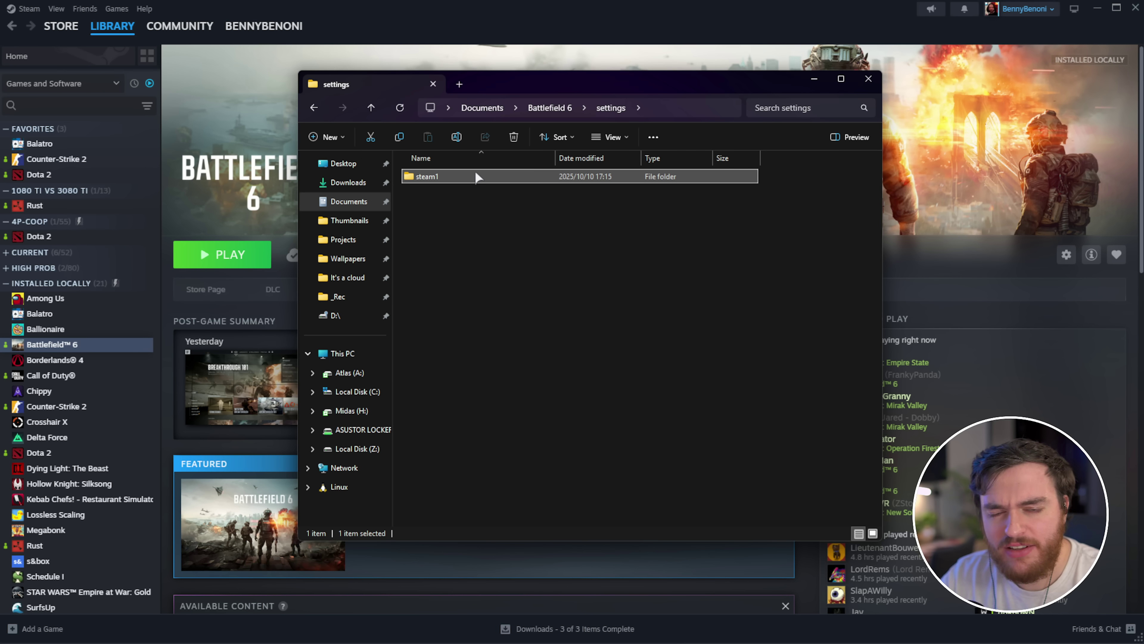
Step: Rename the steam1 folder back to steam
mouse_move(476, 175)
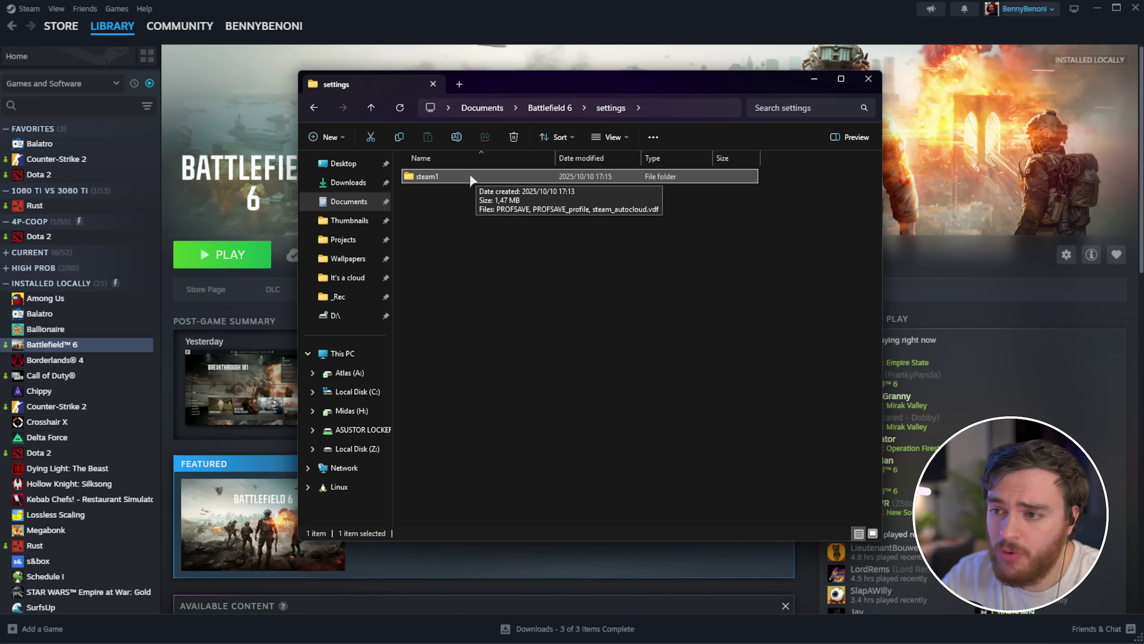
click(439, 179)
key(F2)
key(End)
key(BackSpace)
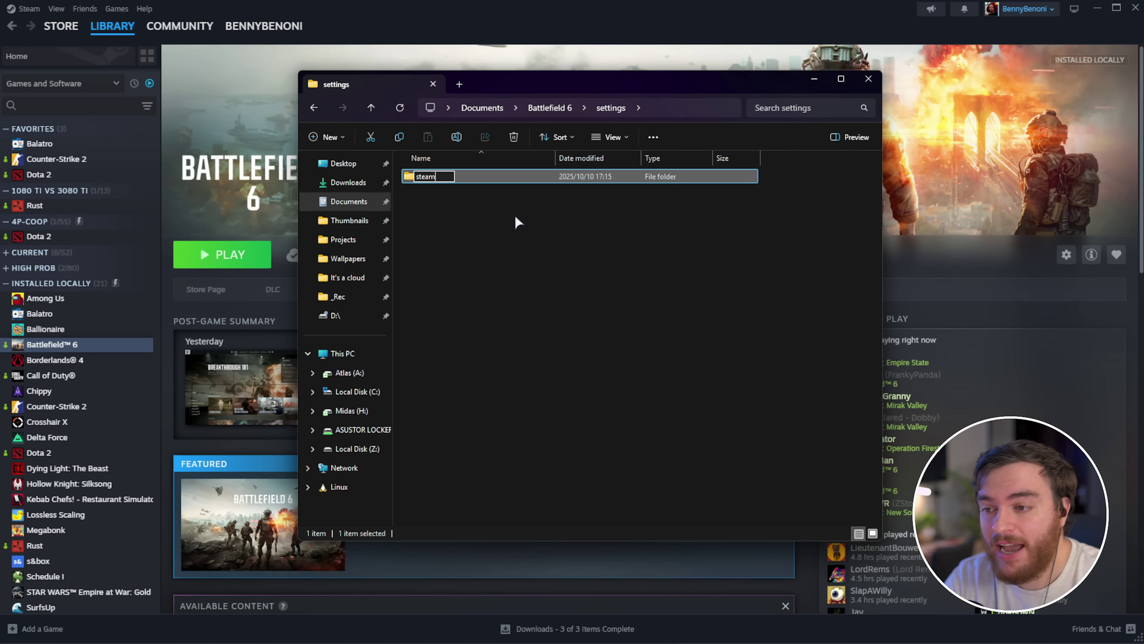
click(515, 214)
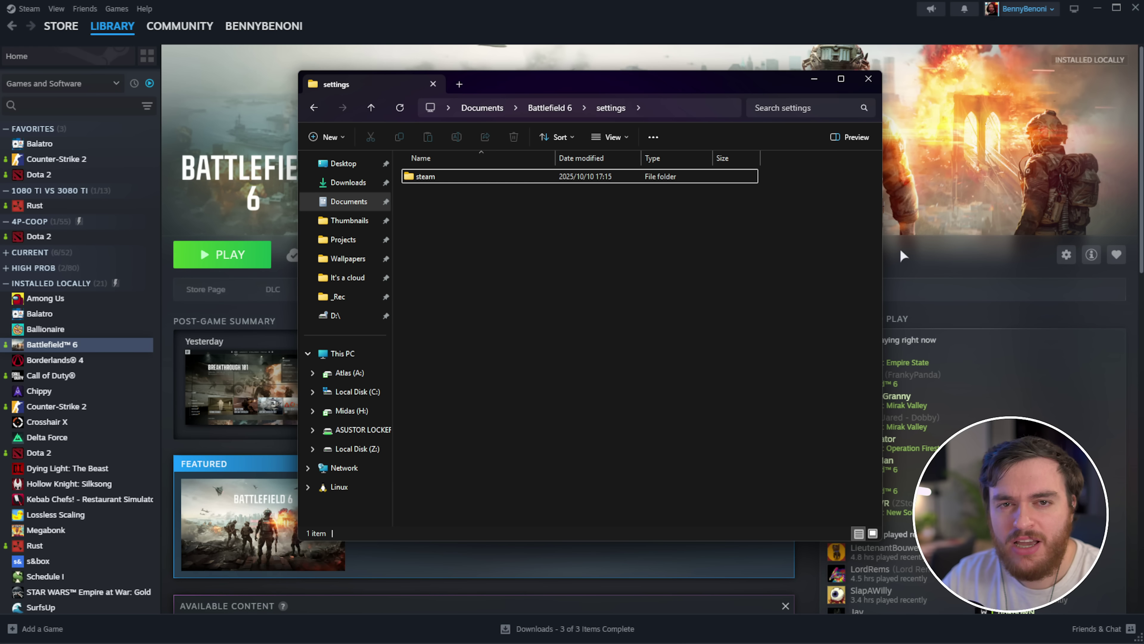
key(super)
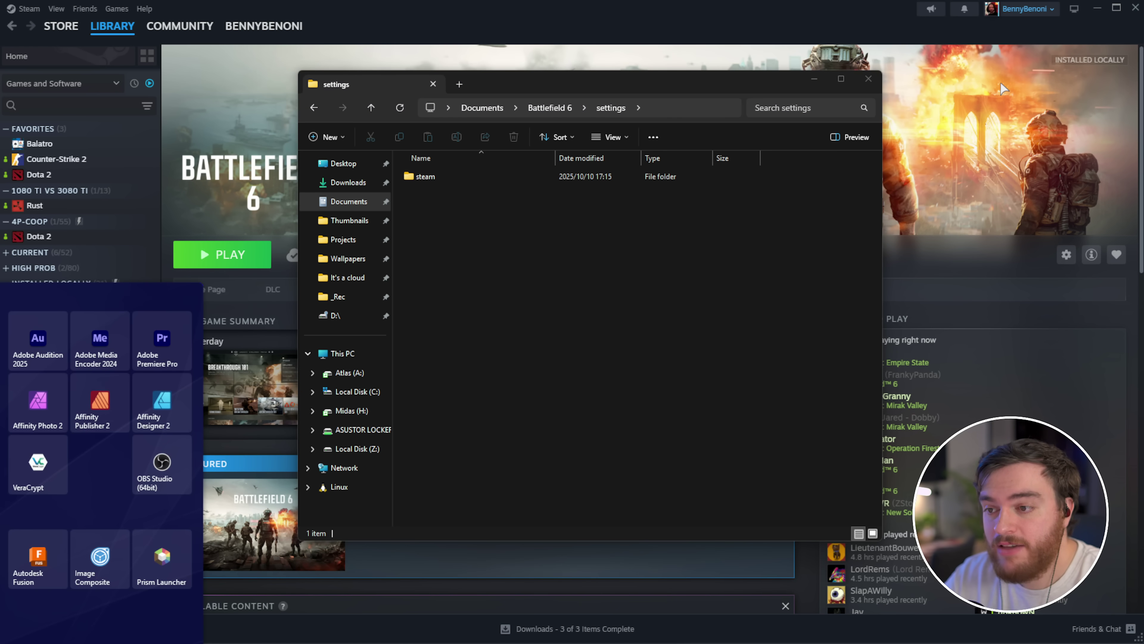
Step: Open Windows Graphics settings and start adding a desktop app
text(graphics)
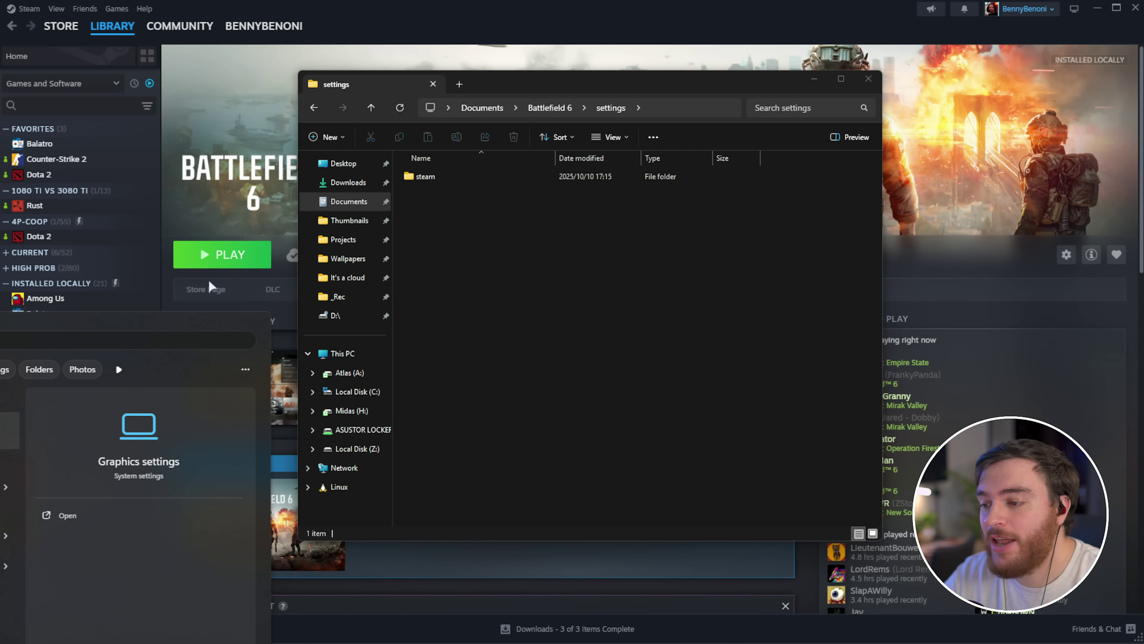
key(Return)
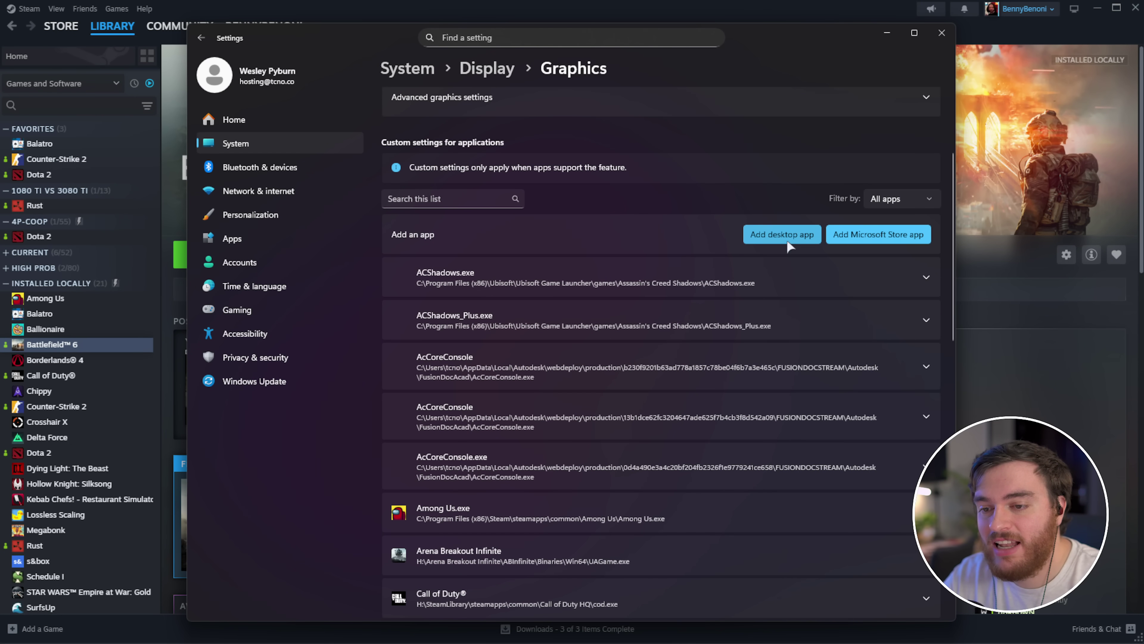
click(783, 235)
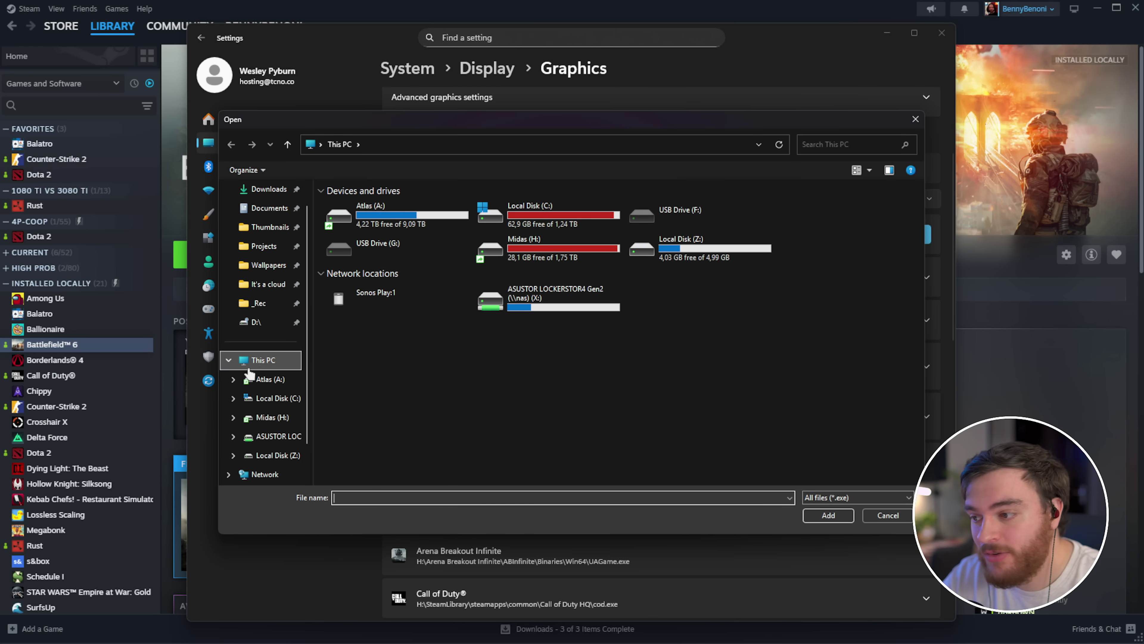
Step: Copy the Battlefield 6 install folder path from Steam's Browse local files
click(120, 348)
right_click(120, 348)
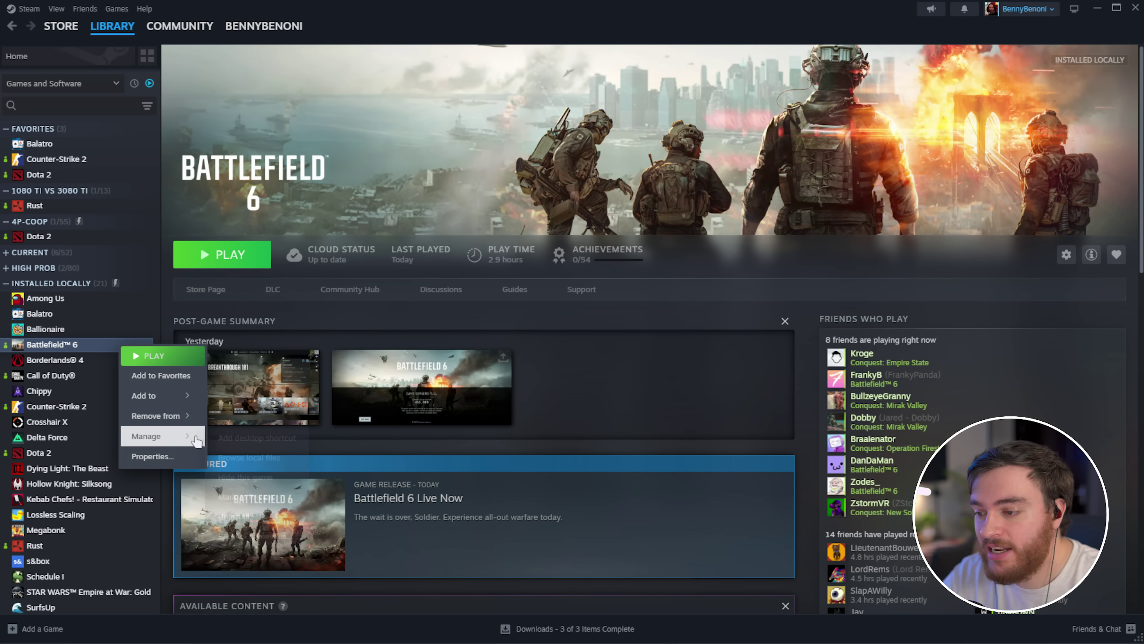
mouse_move(167, 436)
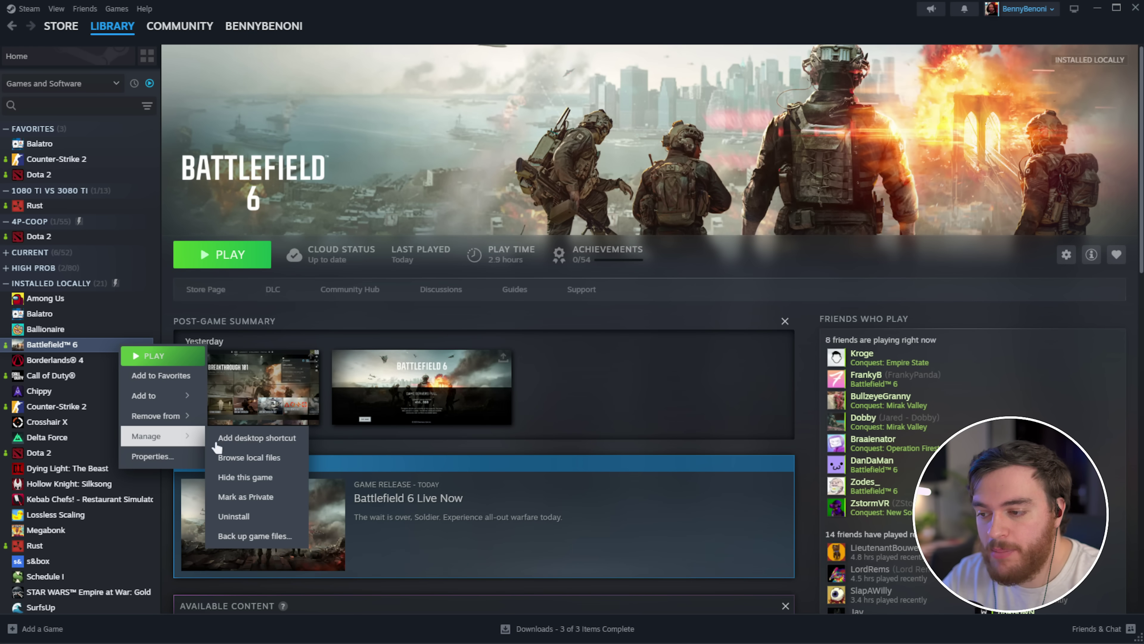
click(290, 464)
right_click(716, 165)
click(746, 172)
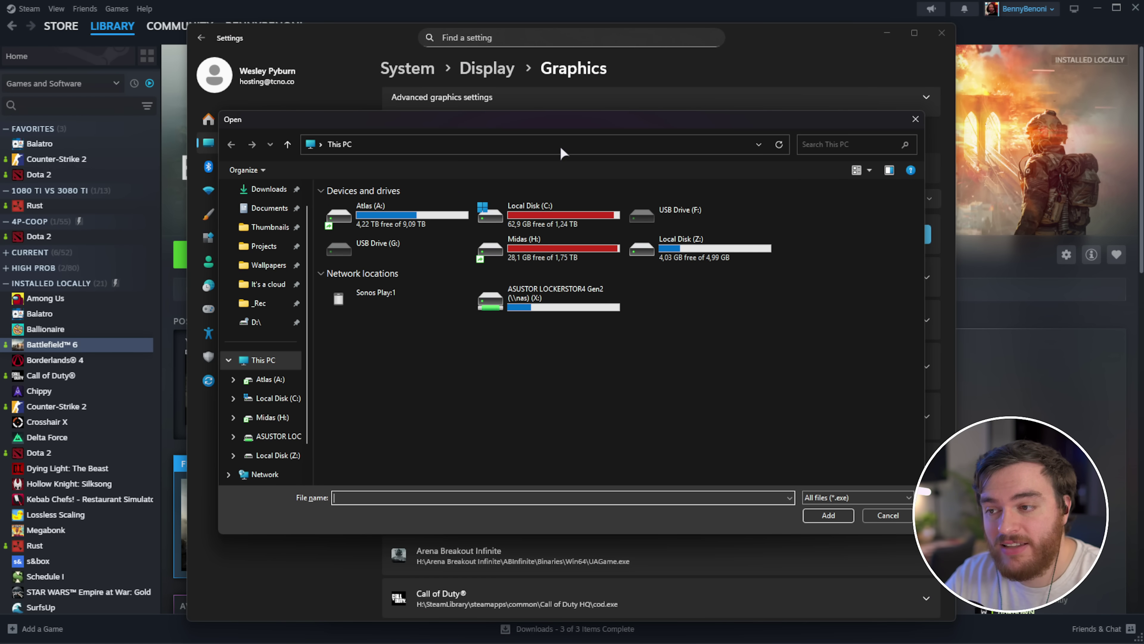
Step: Paste the install path into the file dialog and add bf6.exe to the graphics list
click(560, 146)
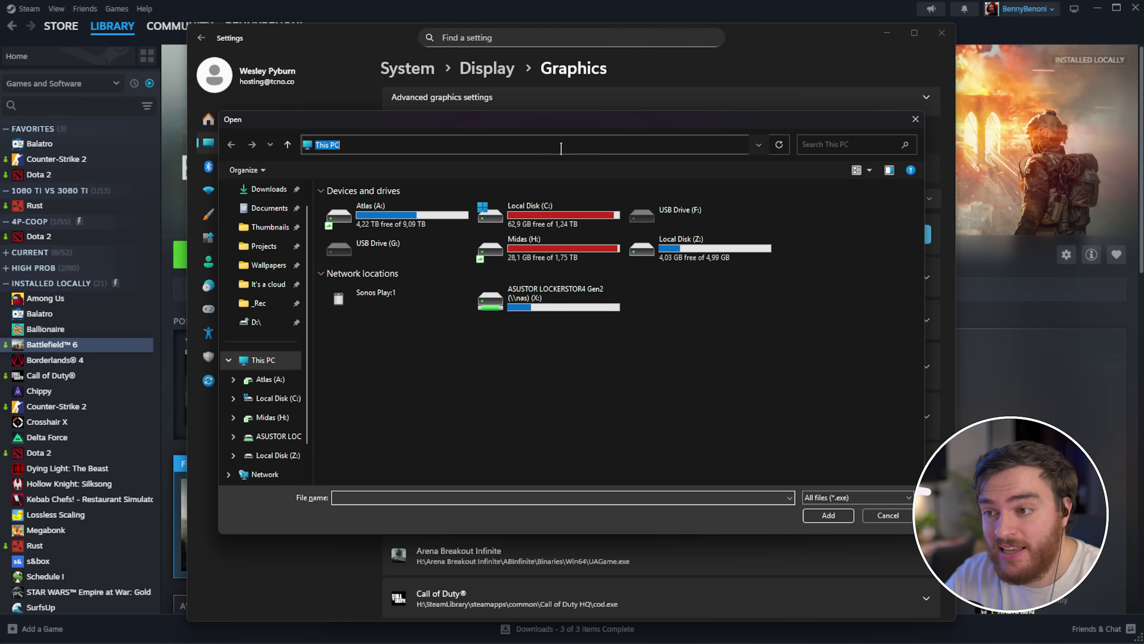
key(ctrl+v)
key(Return)
double_click(648, 302)
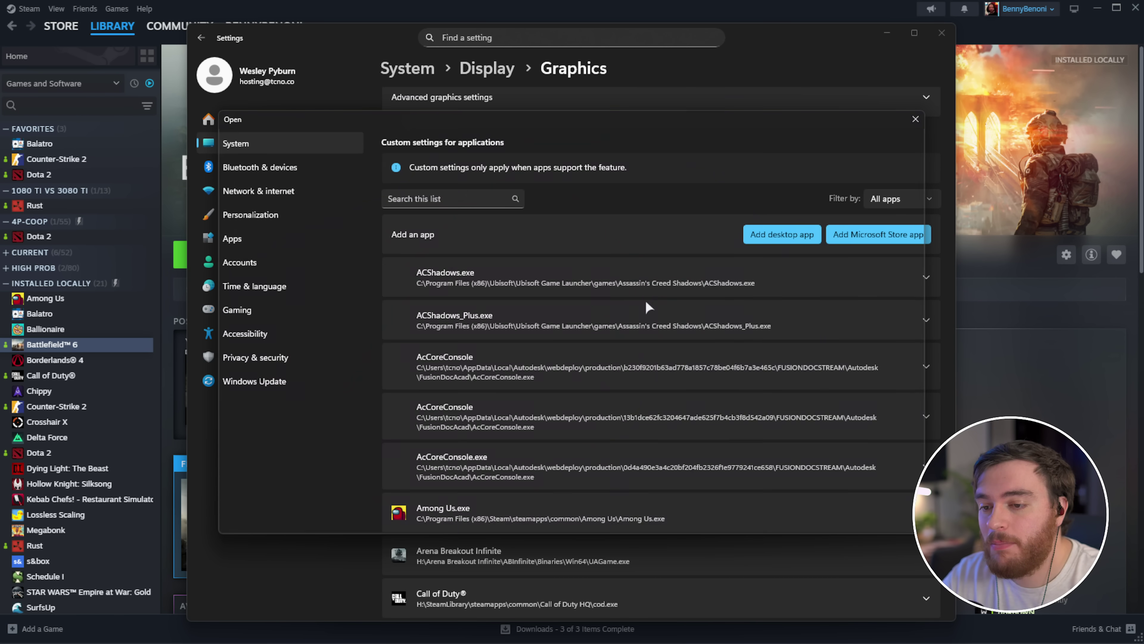
Step: Set Battlefield 6's GPU preference to High Performance on the NVIDIA GPU
scroll(698, 293, down, 4)
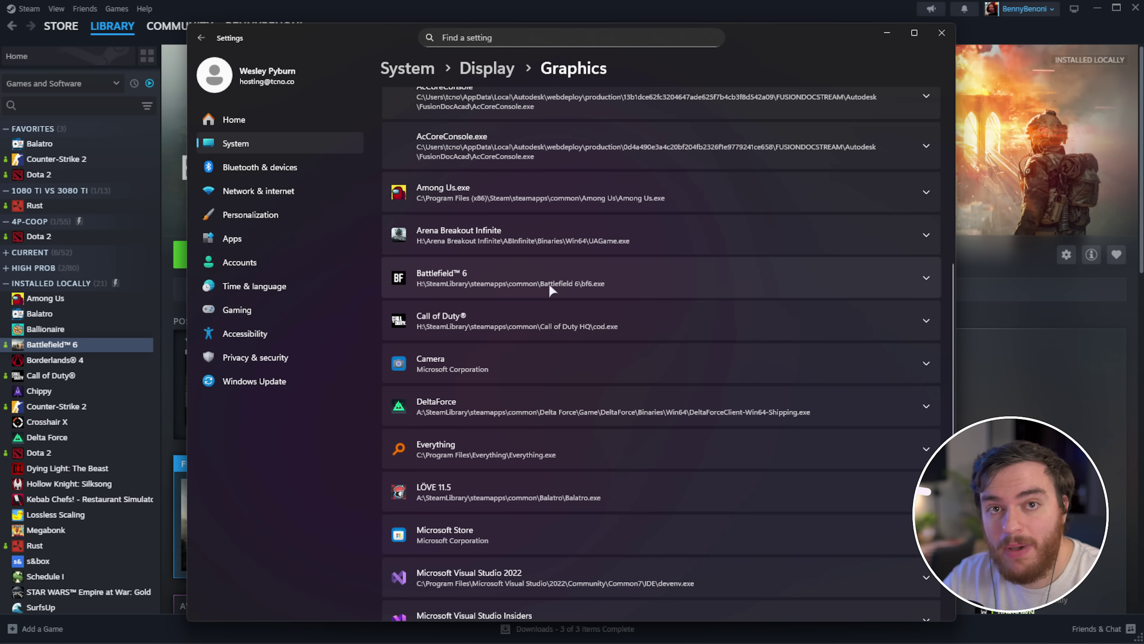
click(549, 284)
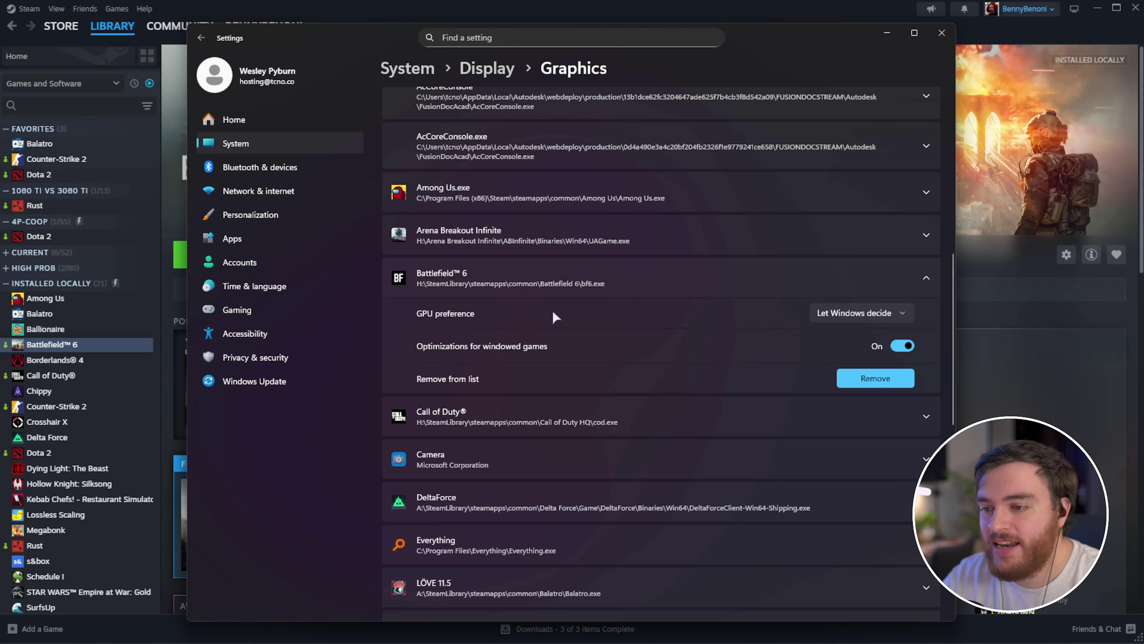
click(859, 313)
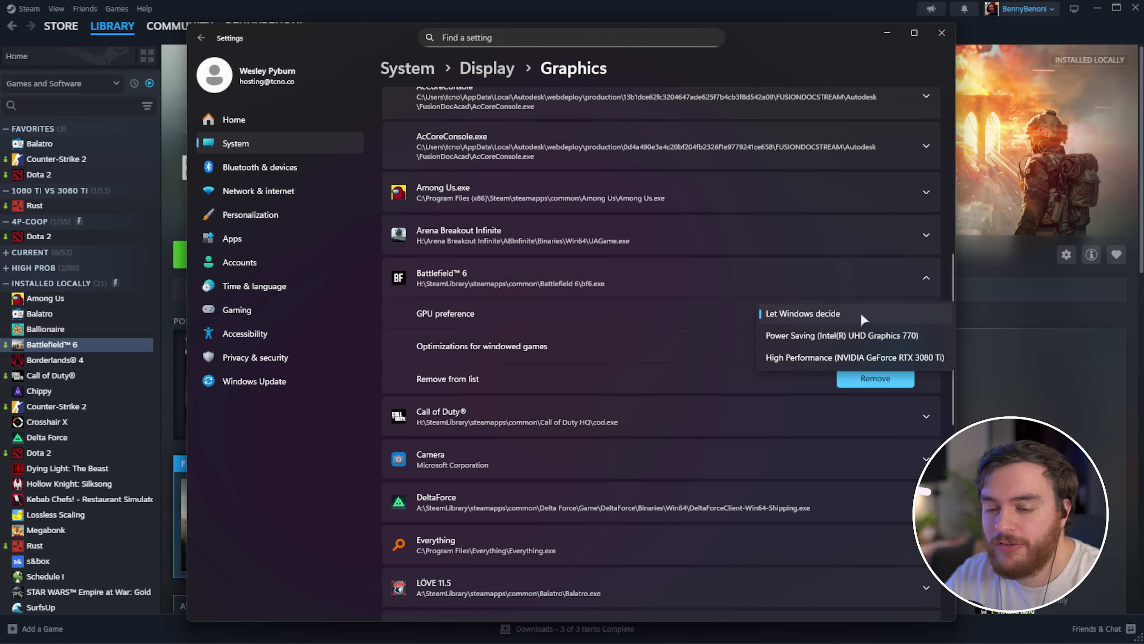
click(872, 357)
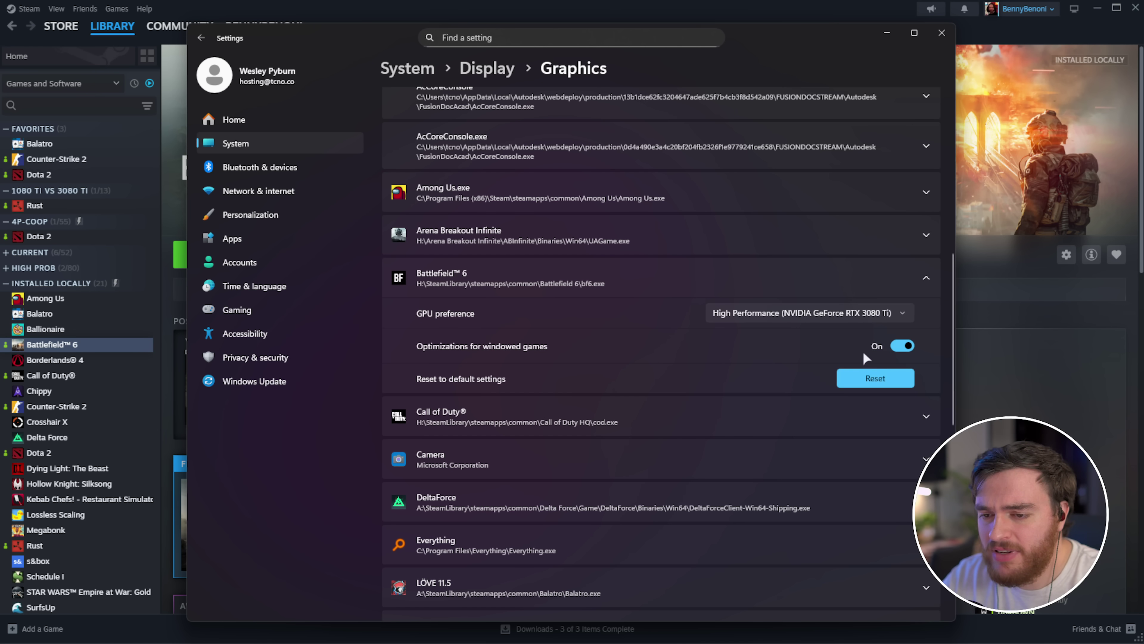
Step: Add EAAntiCheat.GameServiceLauncher.exe to the graphics app list
scroll(841, 323, up, 10)
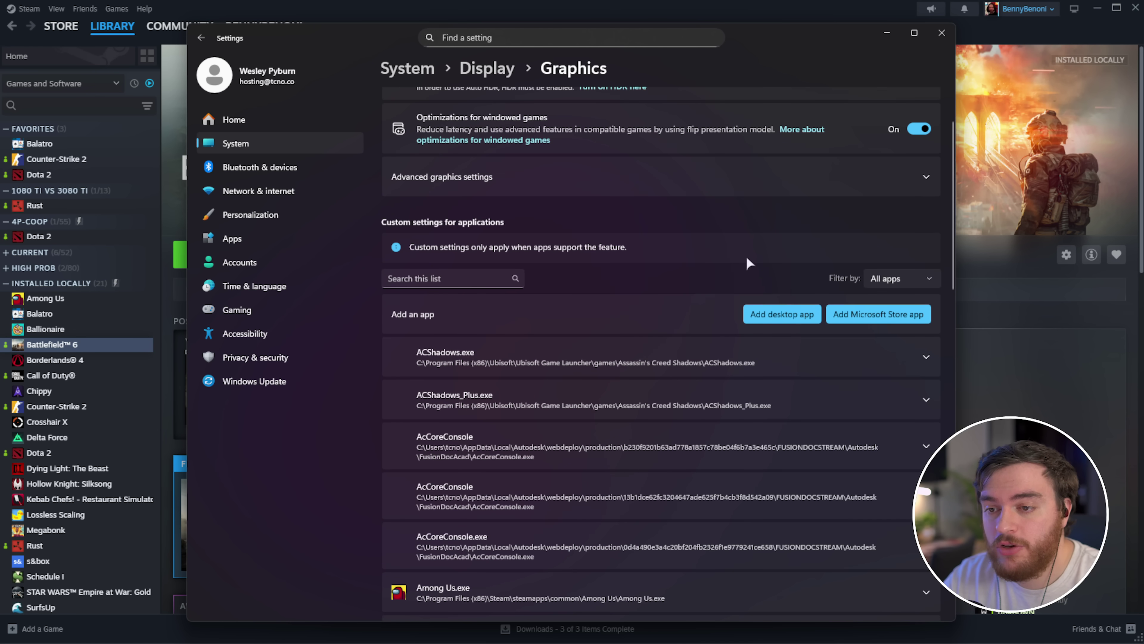
click(790, 304)
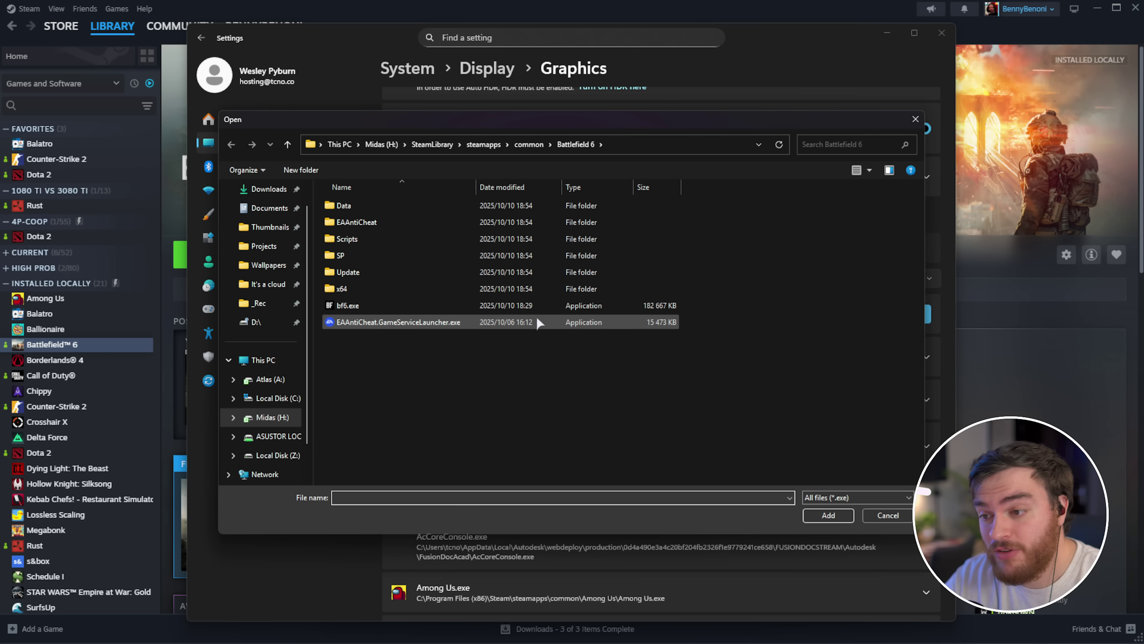
click(357, 319)
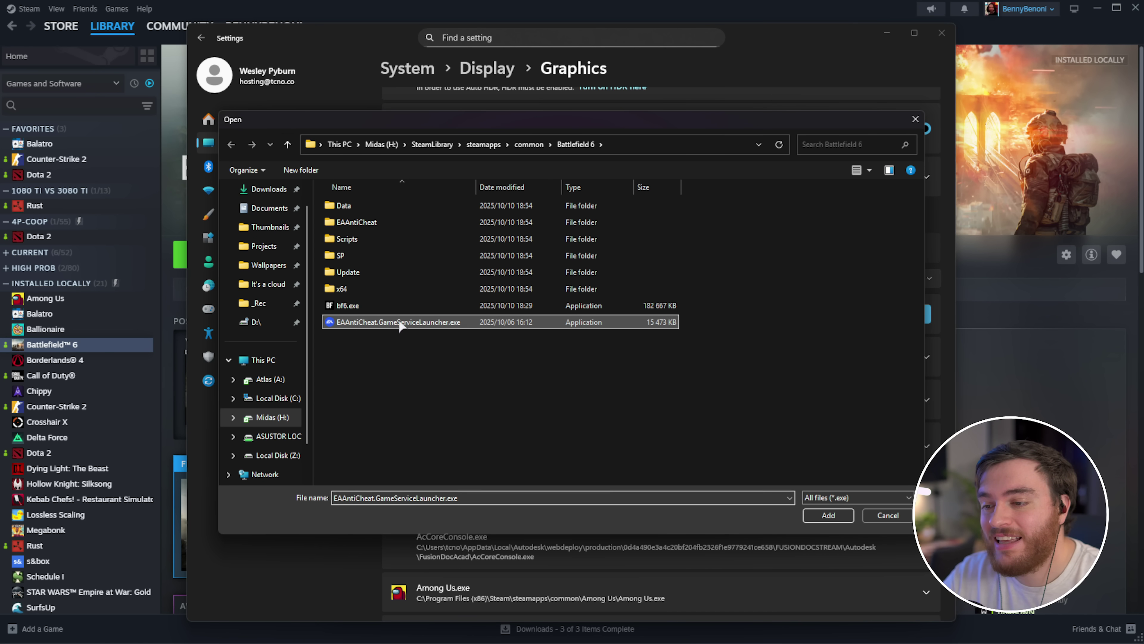
double_click(414, 321)
Step: Set EA Javelin Anticheat's GPU preference to High Performance (NVIDIA GeForce RTX 3080 Ti)
scroll(611, 322, down, 8)
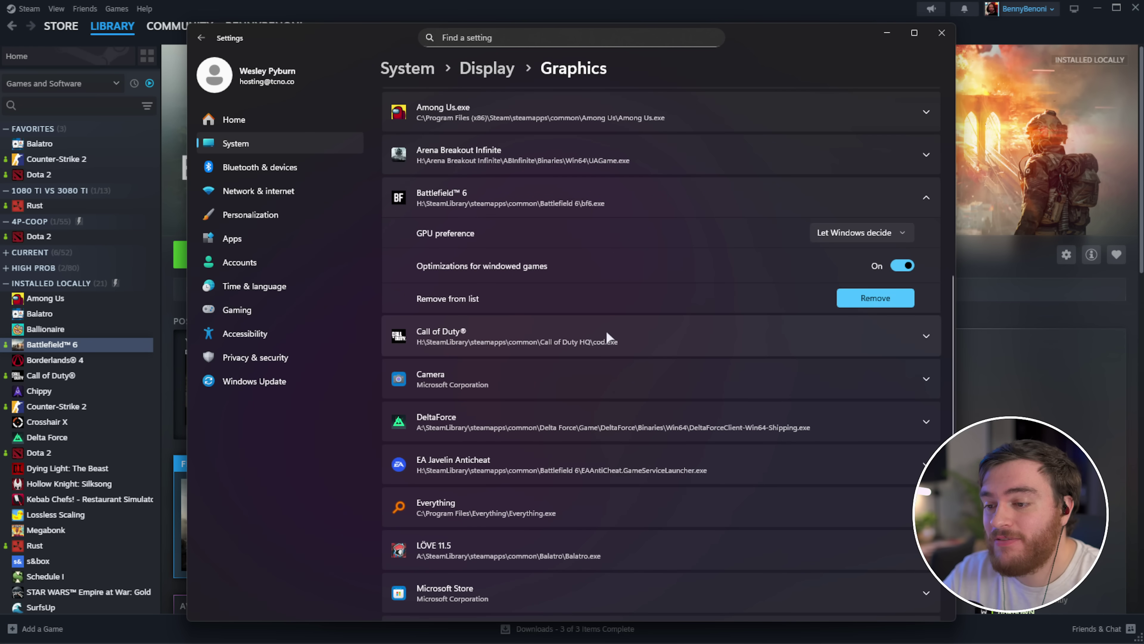
scroll(606, 333, down, 6)
click(509, 223)
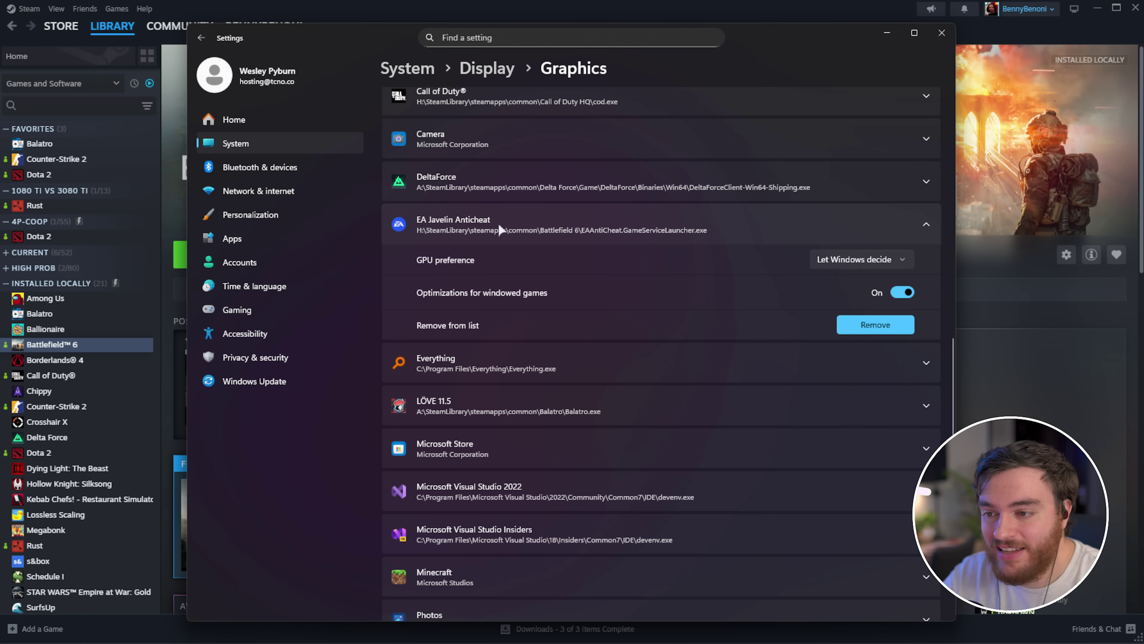
click(862, 264)
click(847, 305)
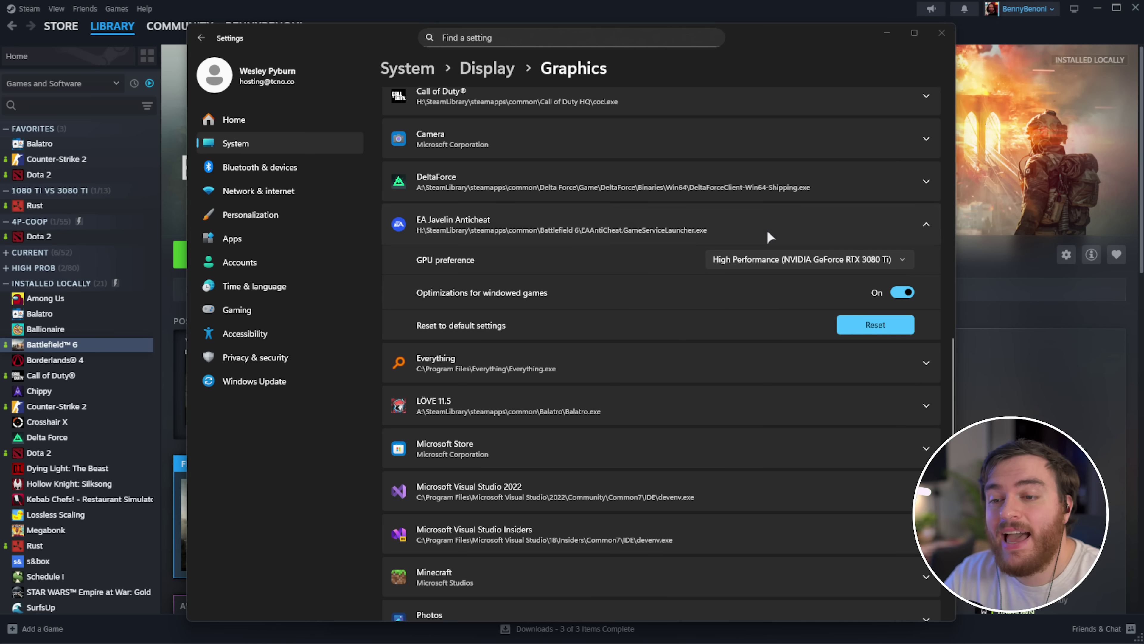
drag(779, 44, 783, 43)
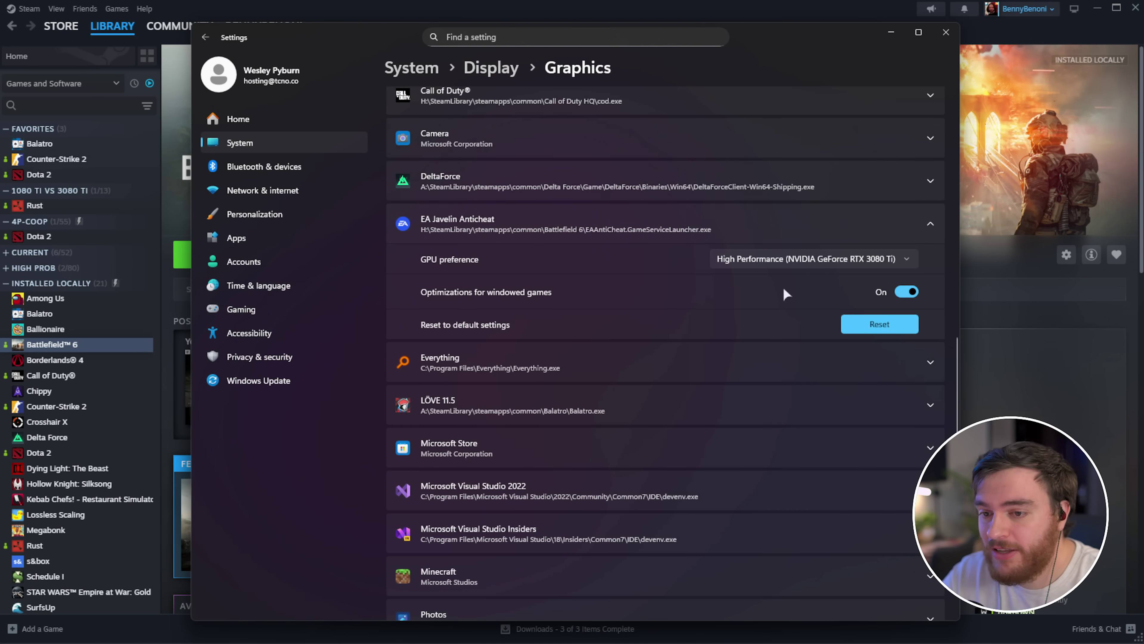
scroll(786, 293, up, 5)
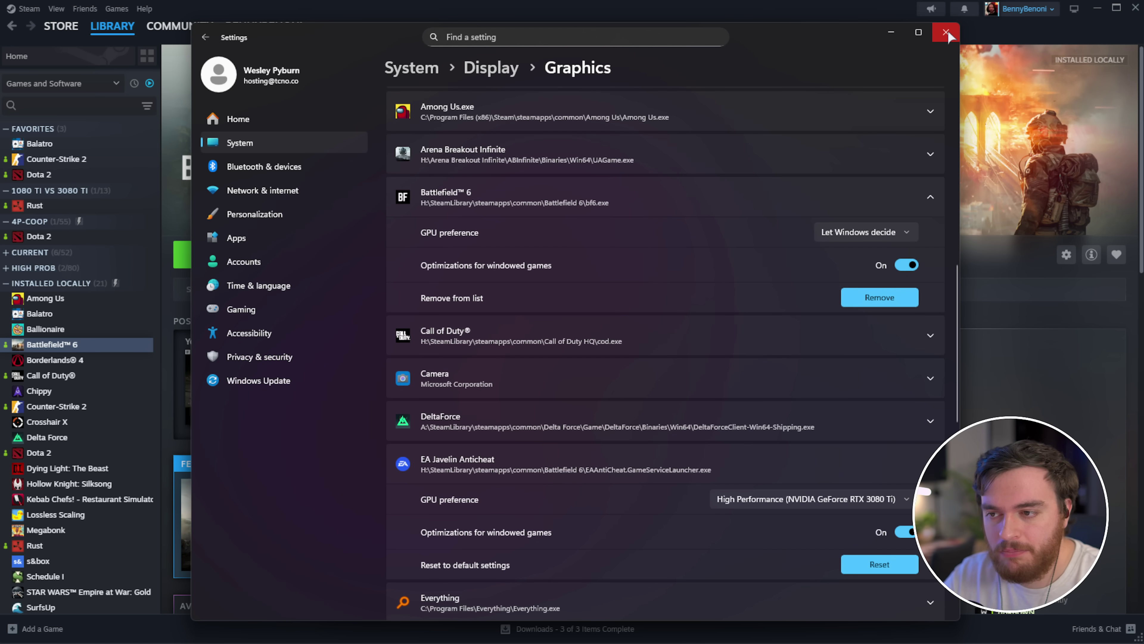
Step: Close Settings, look inside the Battlefield 6 SP folder, go back, and close Explorer
click(952, 30)
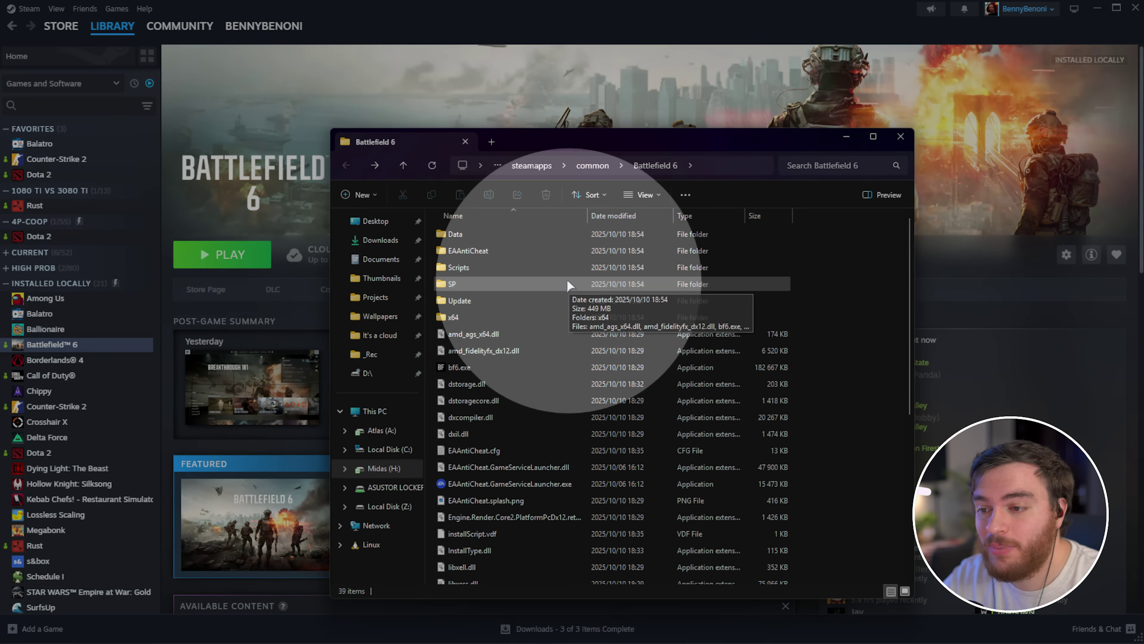
double_click(496, 283)
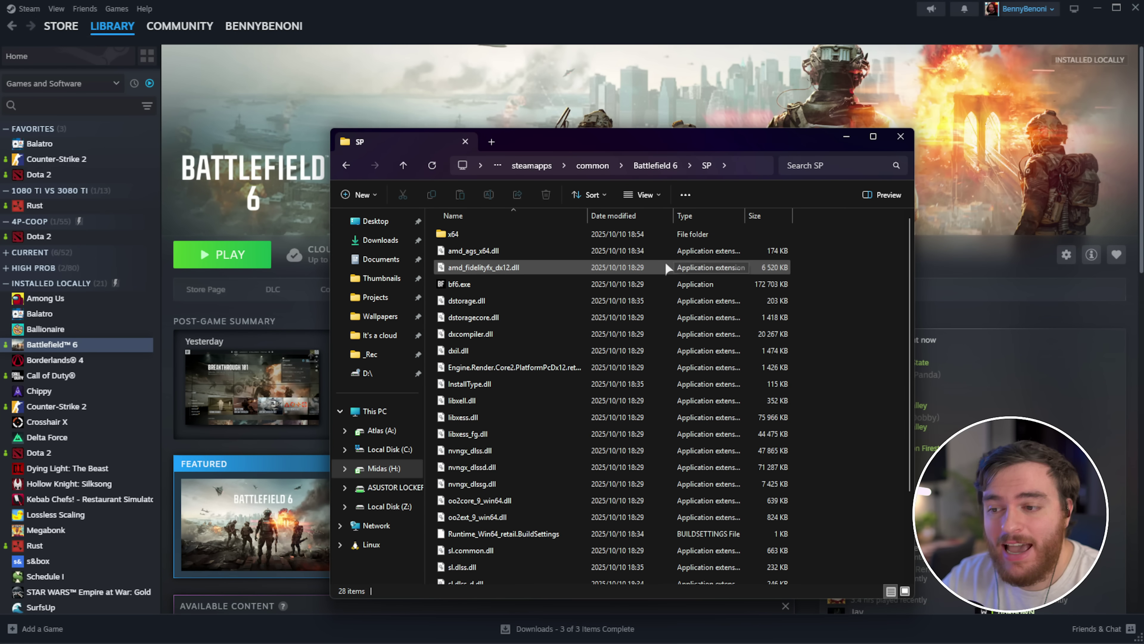
key(alt+Left)
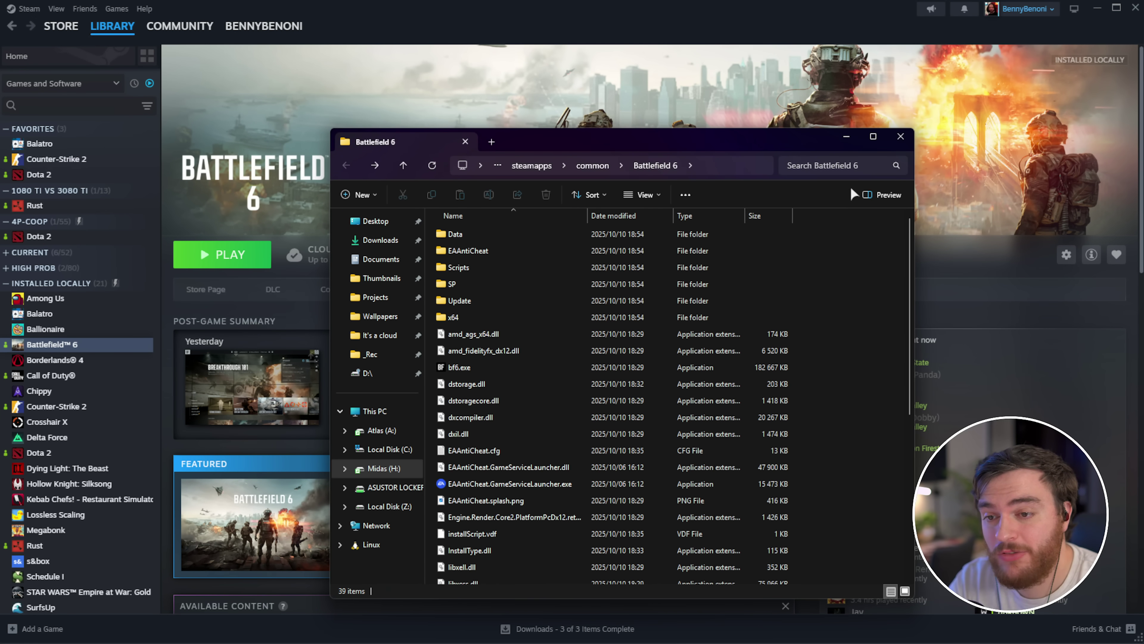
click(901, 136)
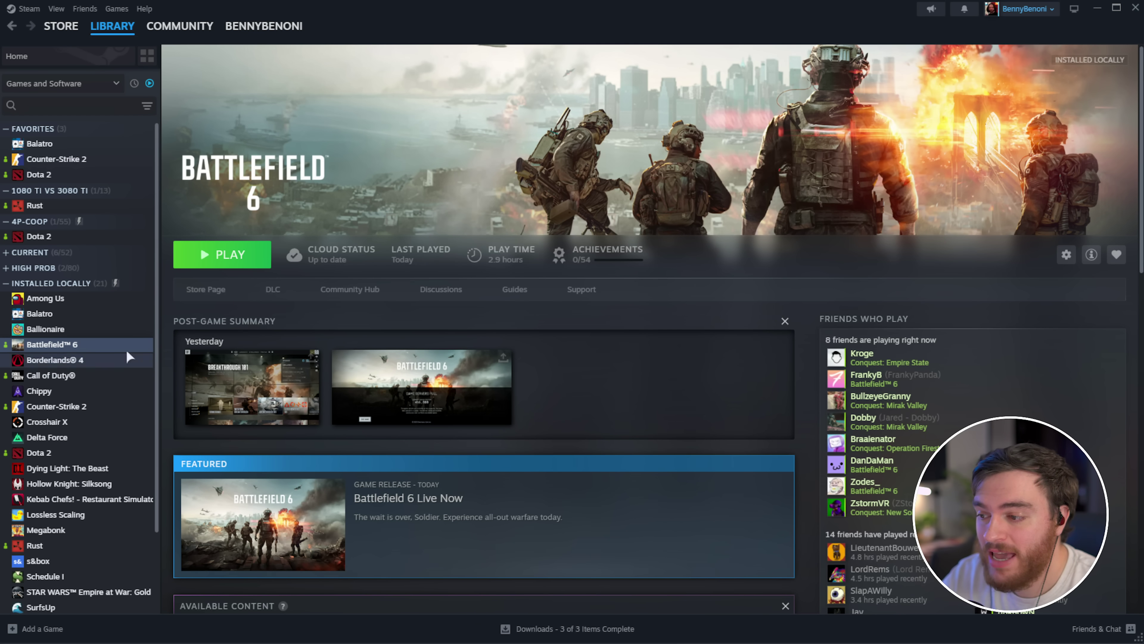
Step: Run Verify integrity of game files from Battlefield 6's Properties › Installed Files and check Downloads
right_click(102, 348)
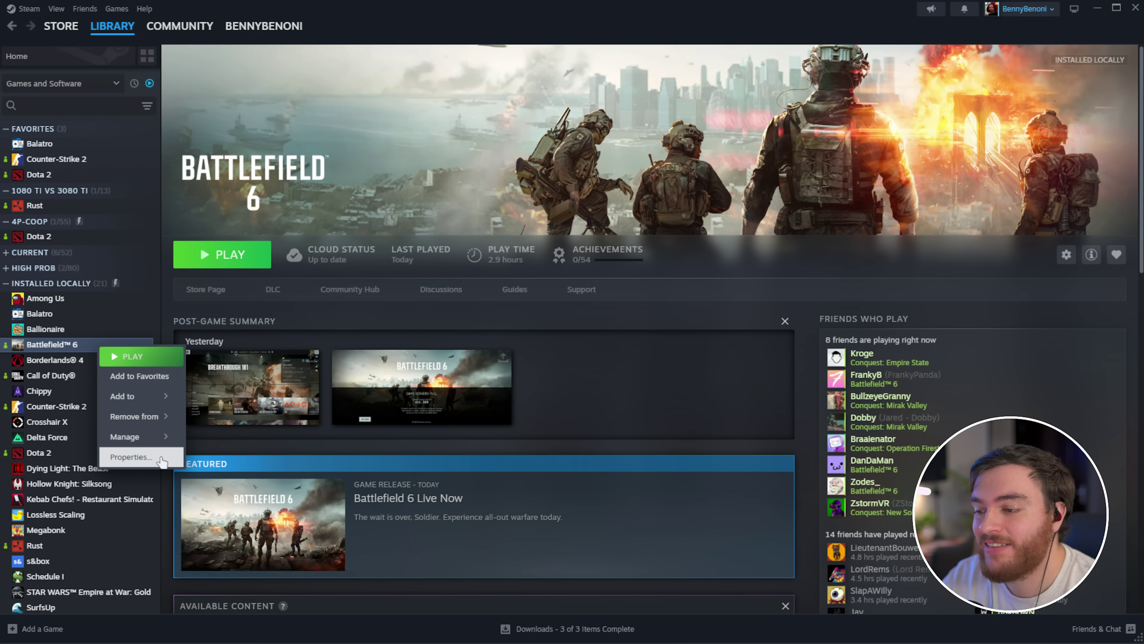
click(130, 457)
click(383, 255)
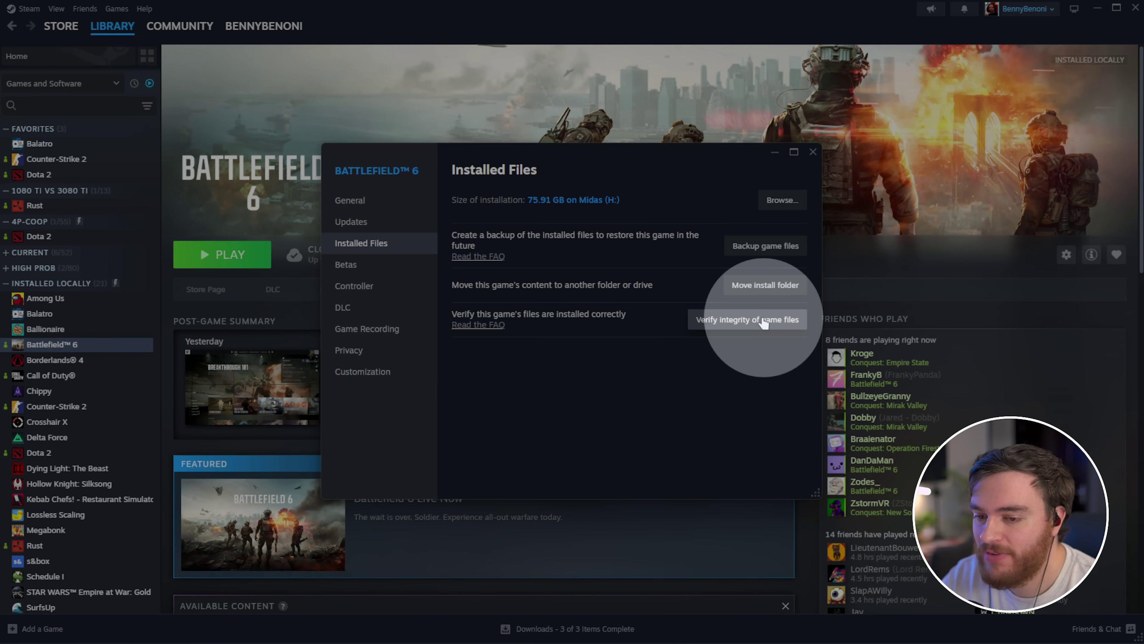
click(813, 152)
click(593, 632)
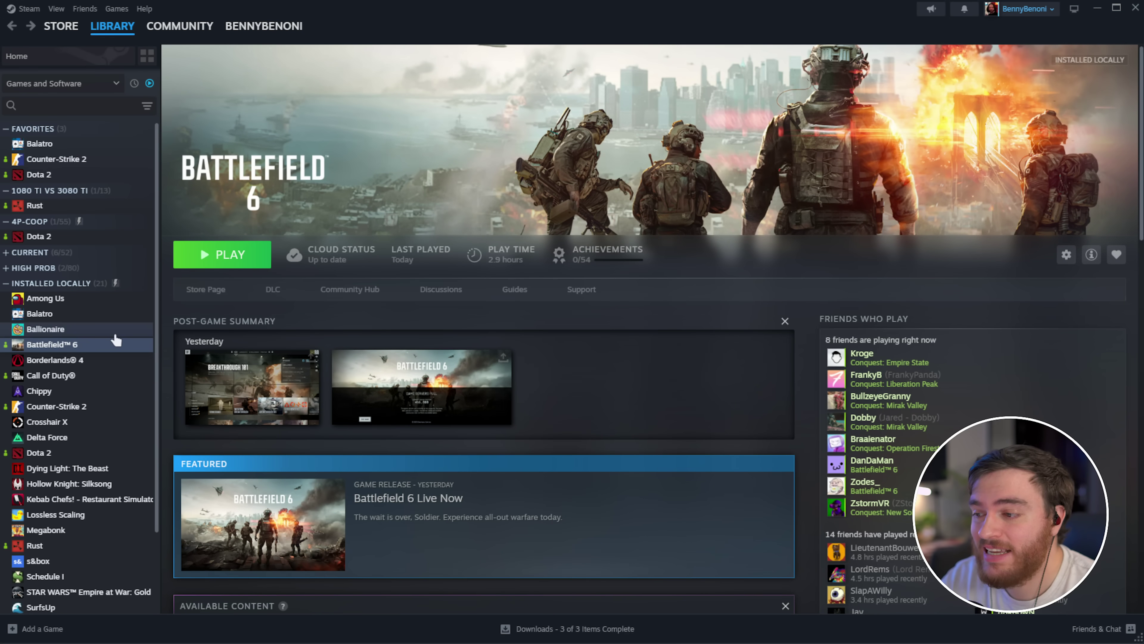
Step: Reopen Battlefield 6's library options and dismiss them without uninstalling anything
right_click(116, 343)
mouse_move(181, 443)
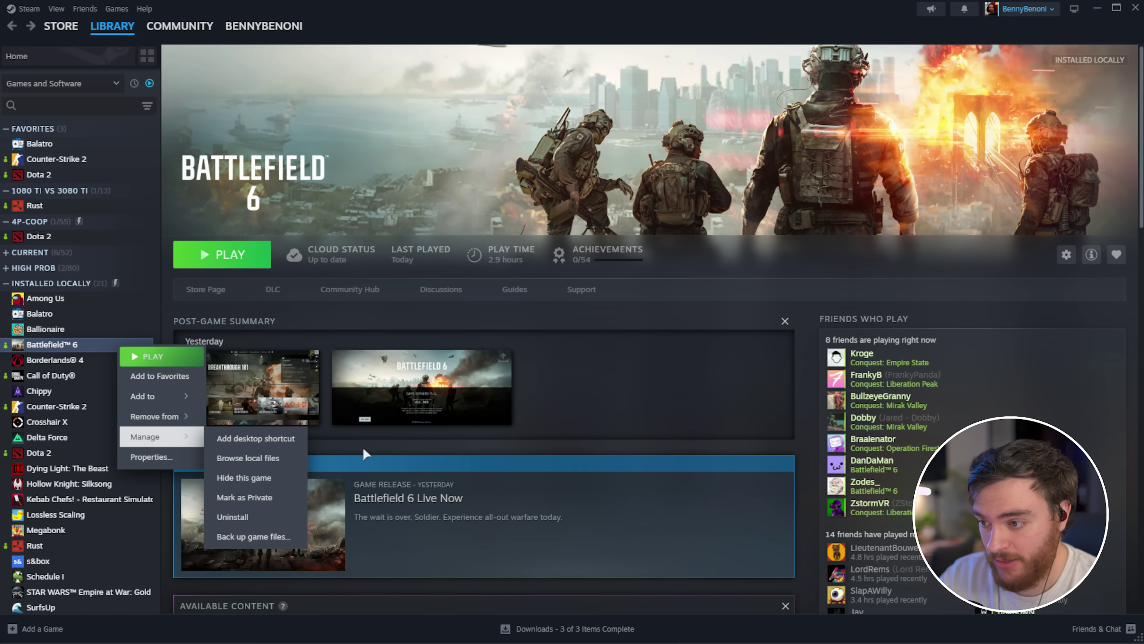
click(520, 198)
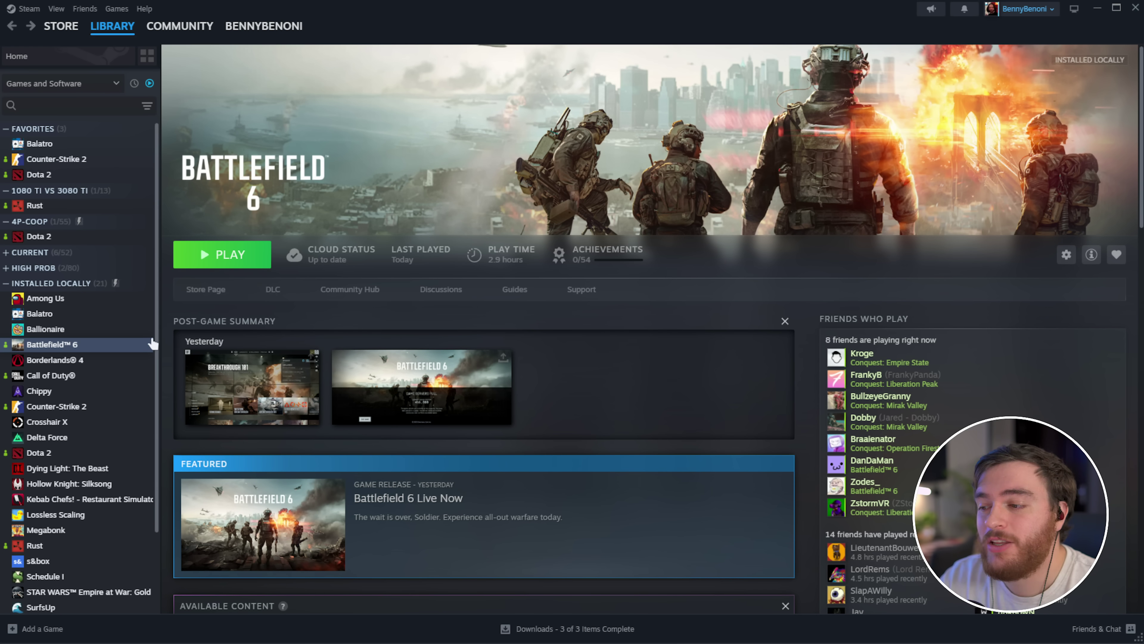
right_click(142, 342)
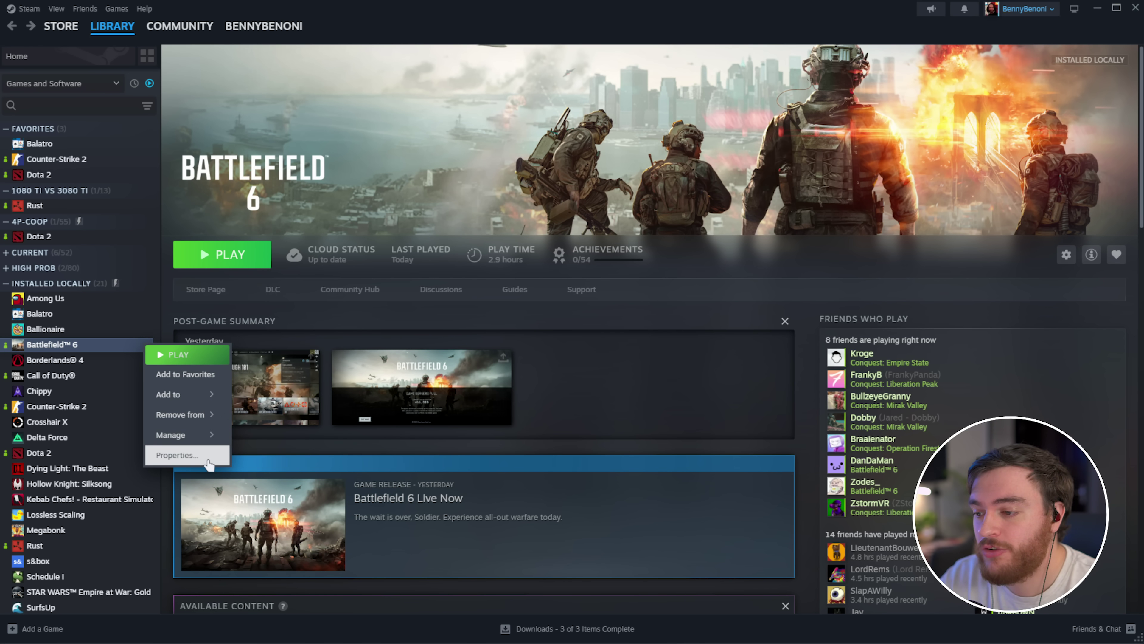
click(194, 455)
click(367, 306)
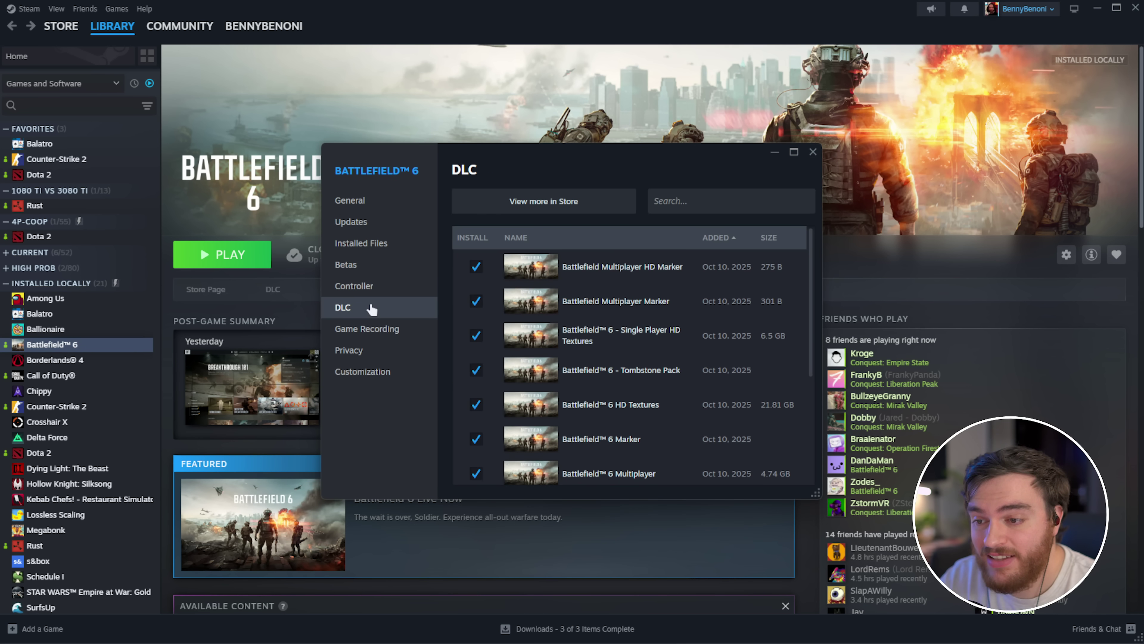
drag(811, 265, 817, 357)
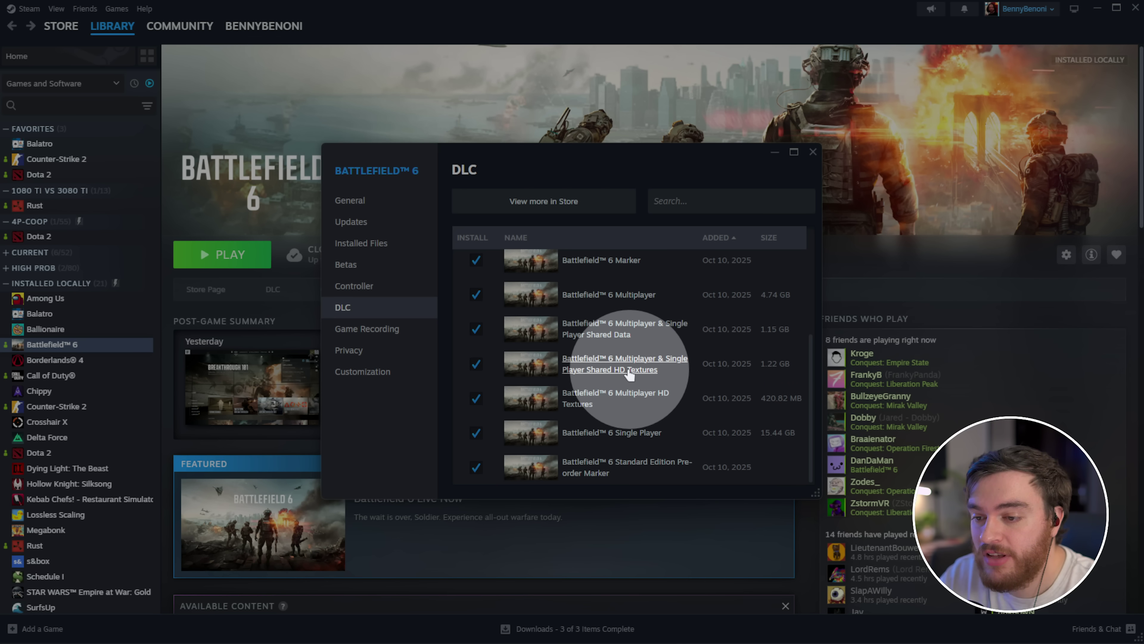
scroll(622, 401, up, 3)
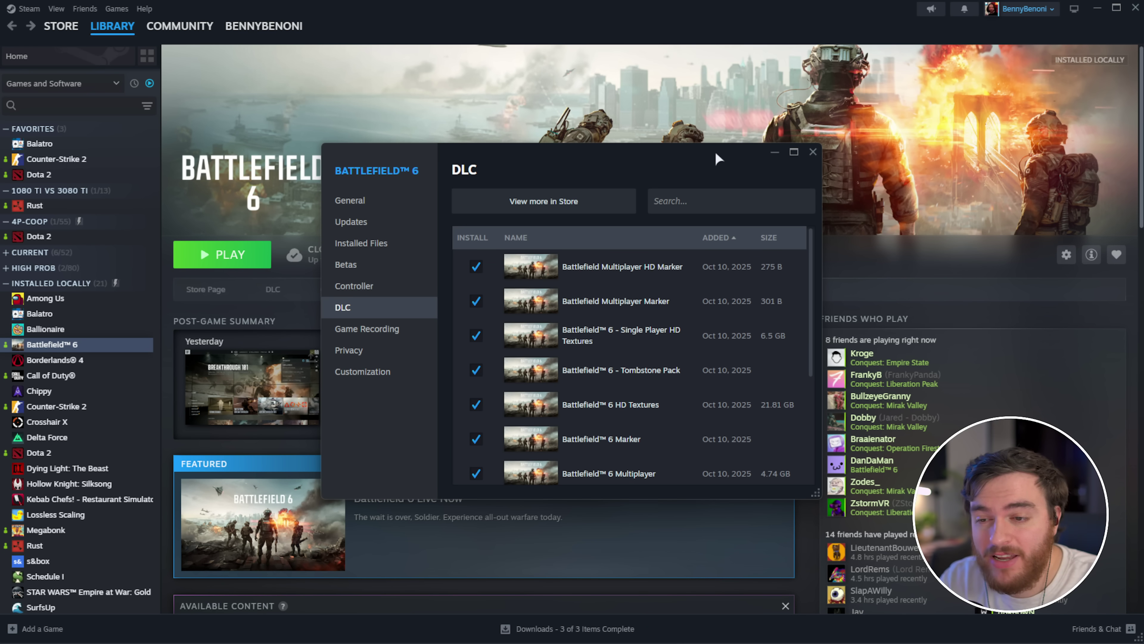
click(812, 152)
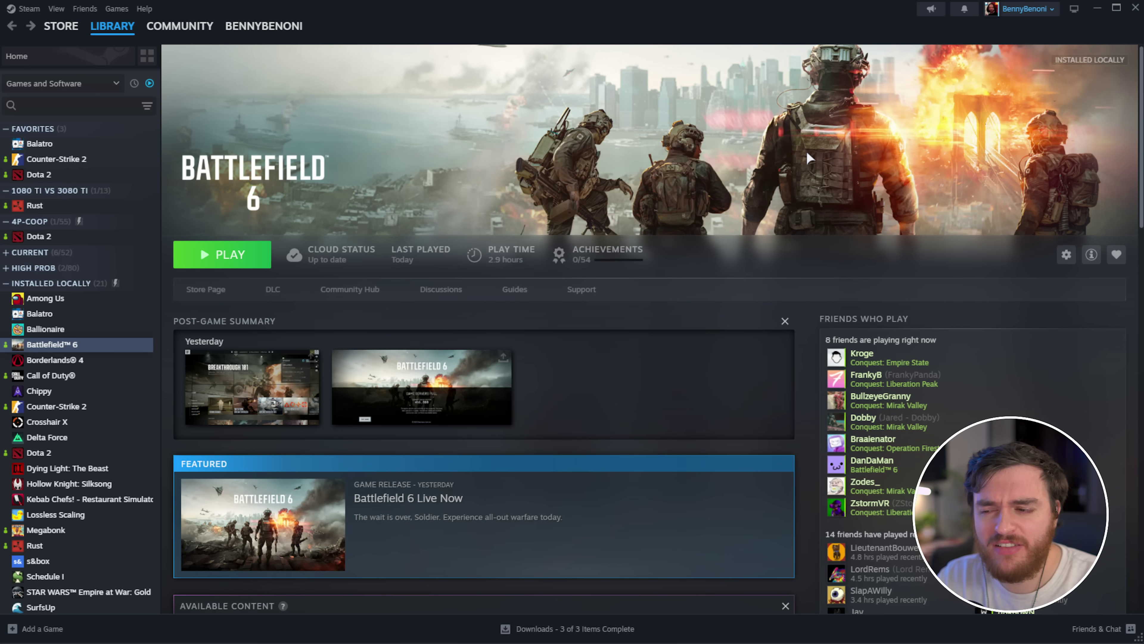